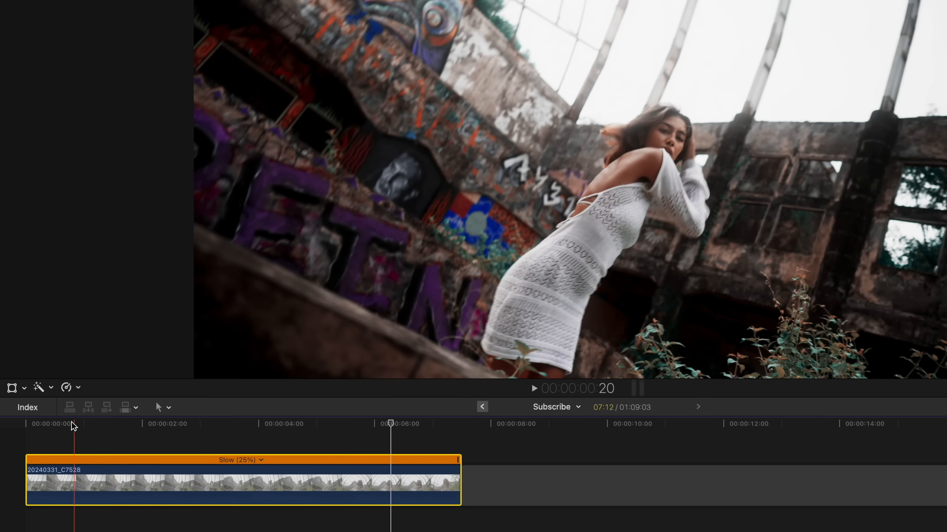
Step: Set the slowed 25% clip's retiming video quality to Best (Machine Learning) and play it back
left_click(46, 428)
left_click(98, 371)
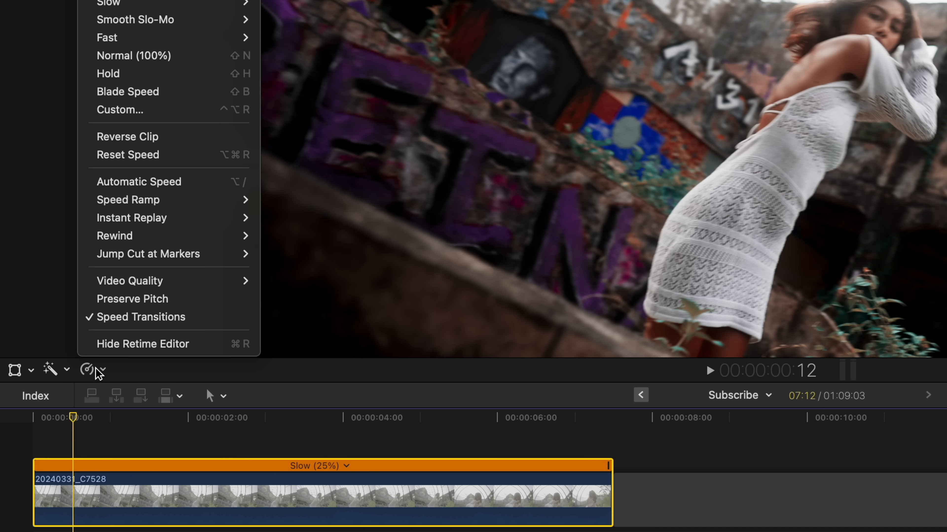
mouse_move(144, 283)
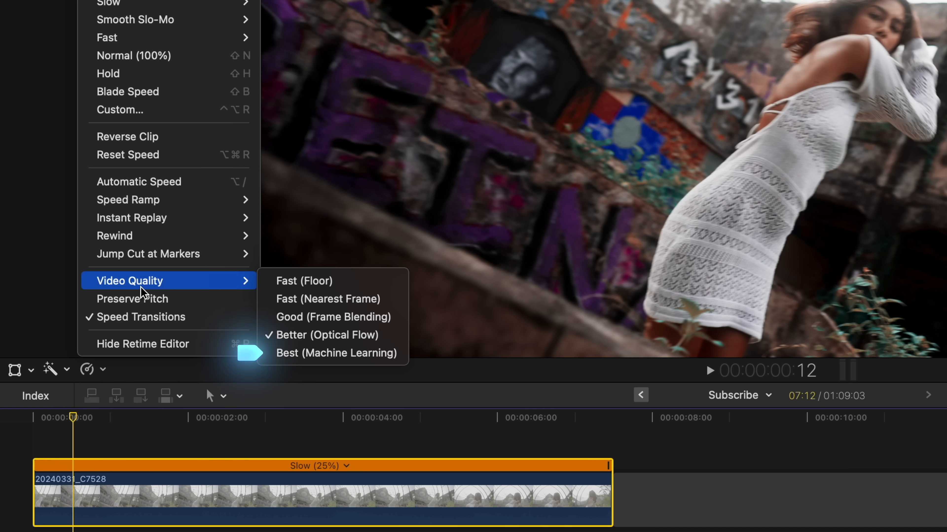
left_click(364, 354)
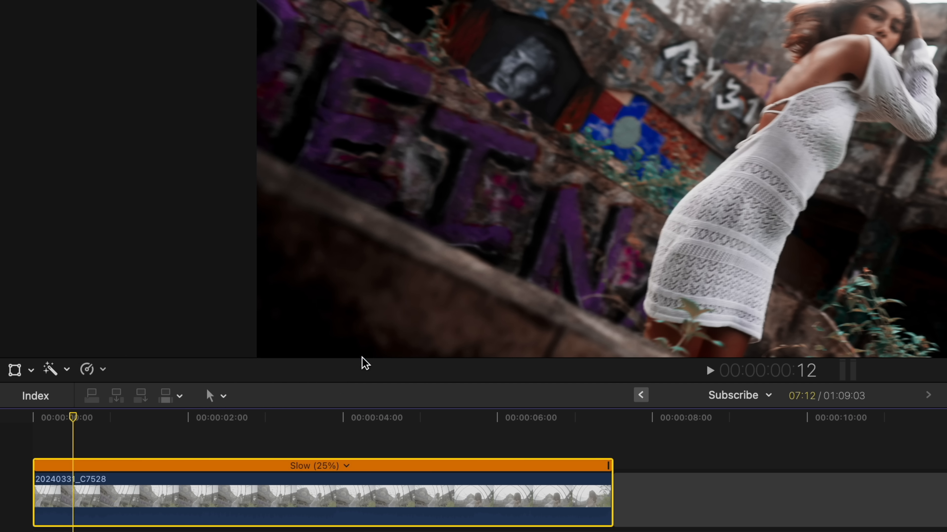
key("space")
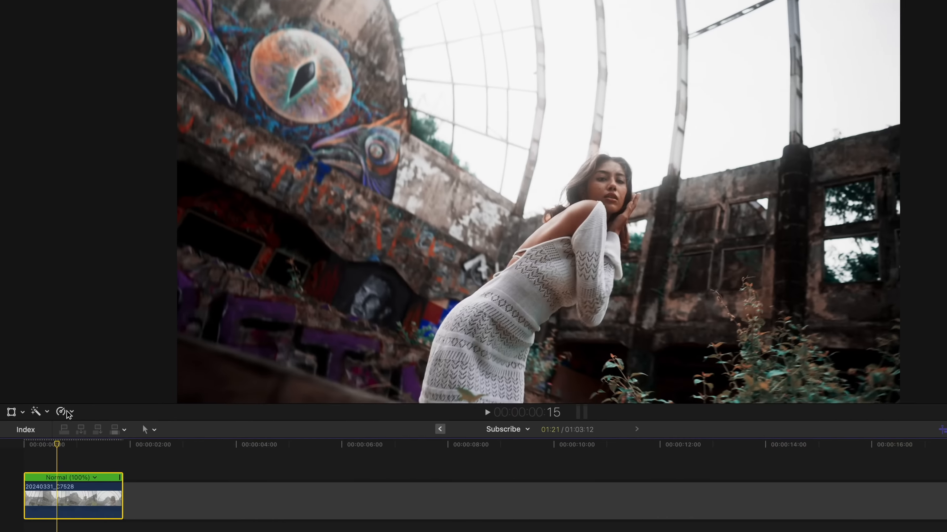
Step: Apply Smooth Slo-Mo at 25% to the normal-speed clip and bring up its retiming video quality options
left_click(54, 399)
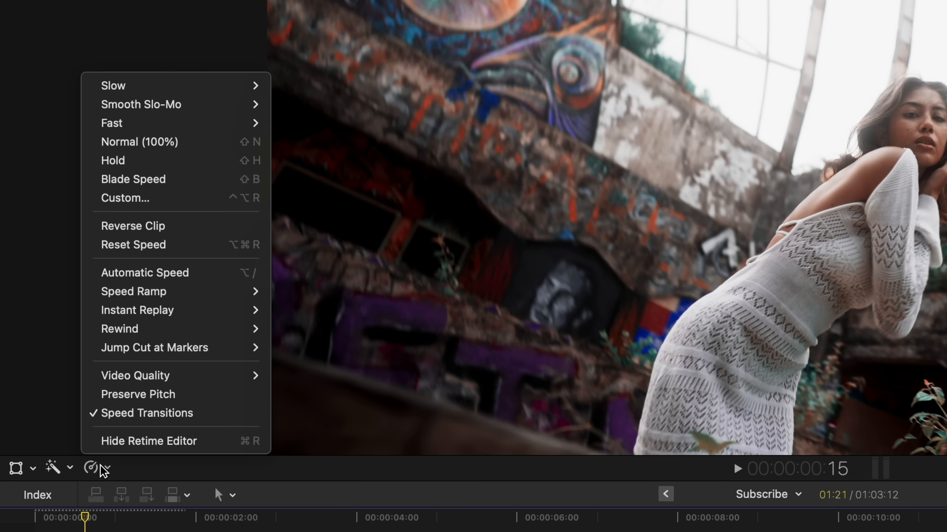
mouse_move(145, 378)
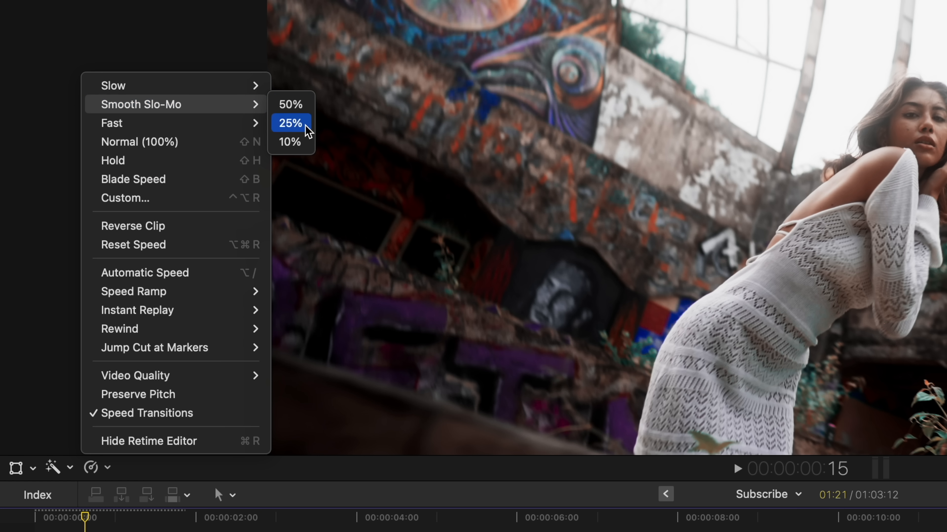
left_click(308, 130)
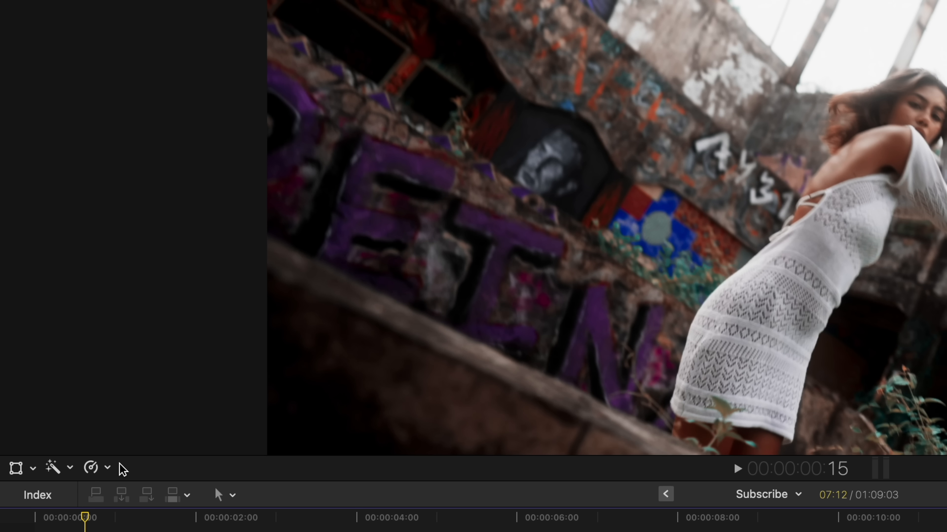
left_click(105, 472)
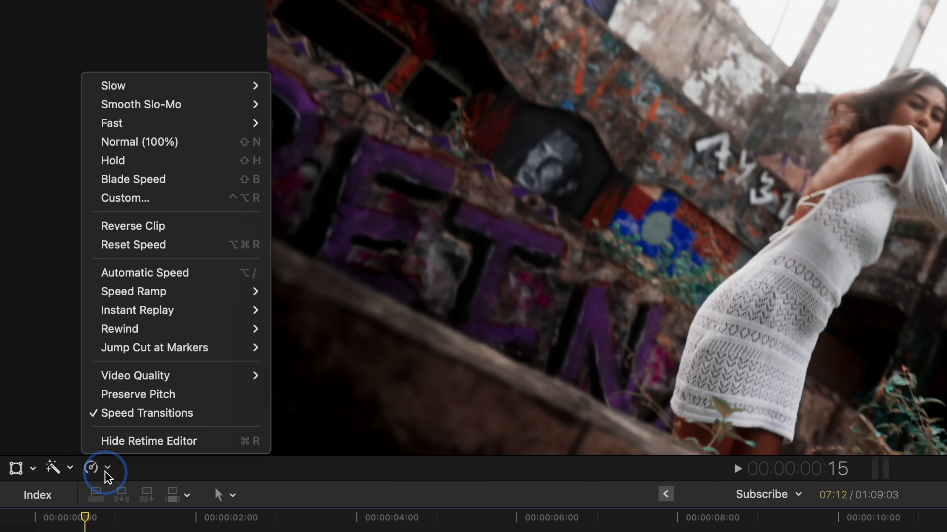
mouse_move(132, 382)
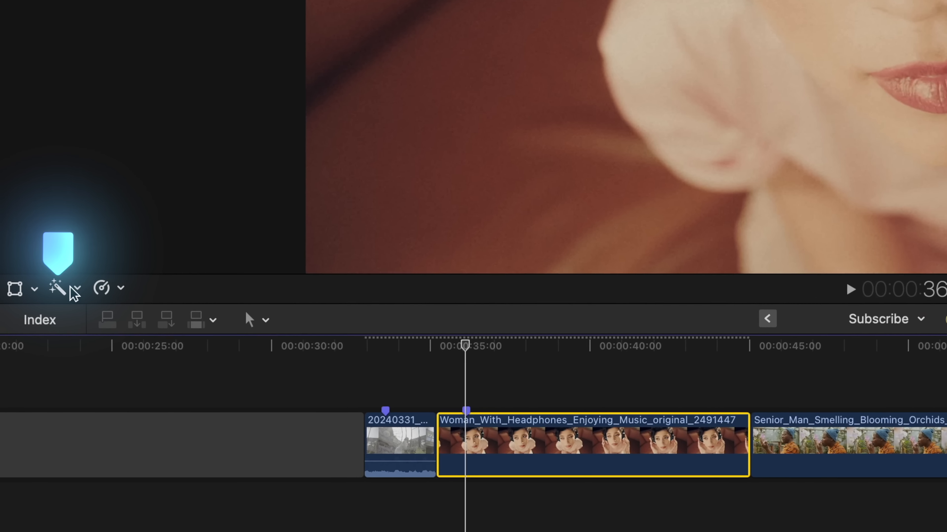
Step: Apply Enhance Light and Color to the clip of the woman with headphones and show its inspector
left_click(60, 331)
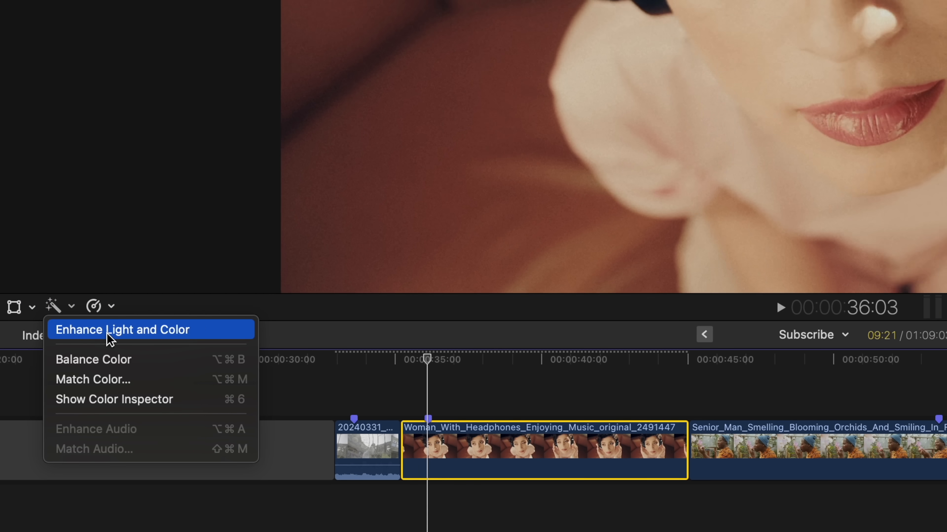
left_click(118, 316)
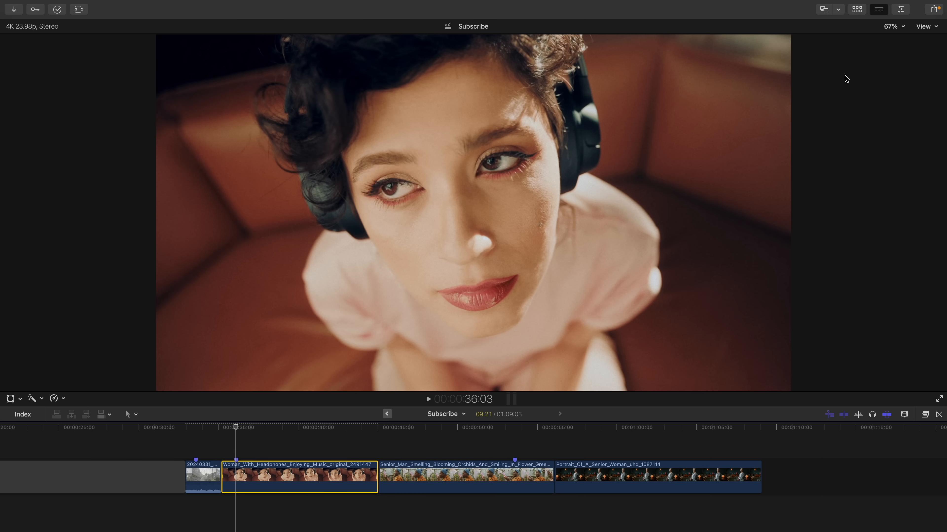
left_click(902, 10)
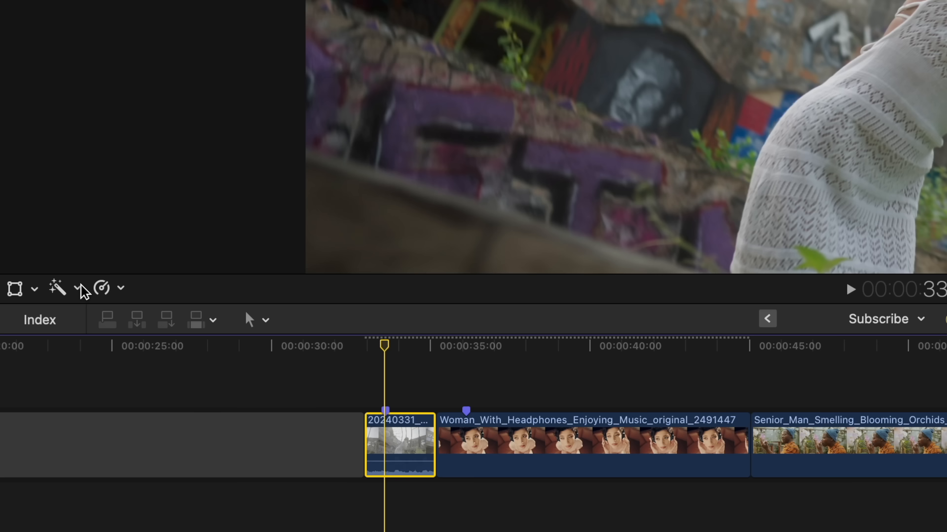
Step: Apply Enhance Light and Color to the 20240331_C7528 clip and open its Color Adjustments 1 controls
left_click(41, 399)
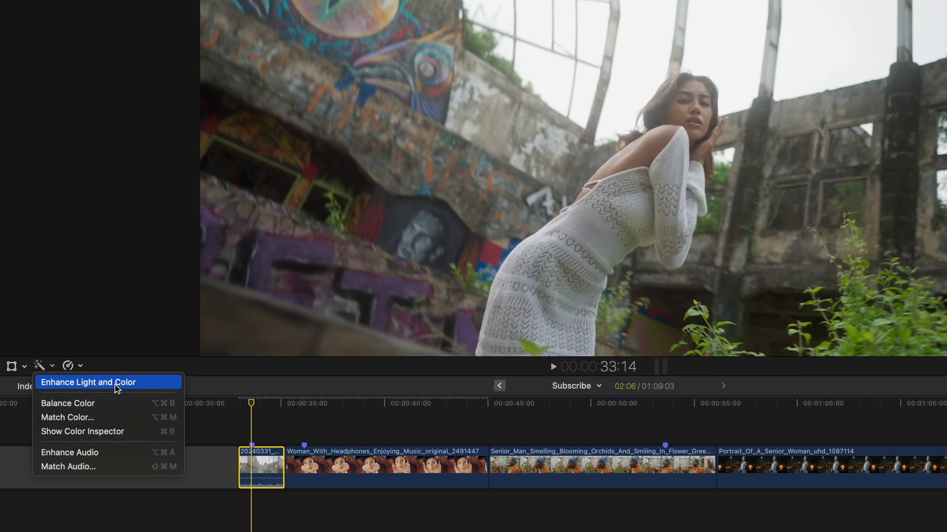
left_click(164, 330)
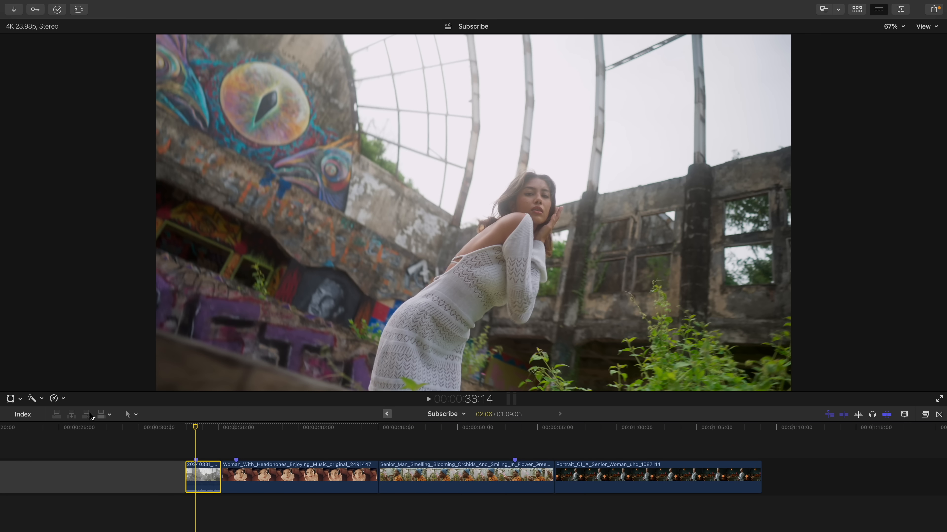
left_click(901, 9)
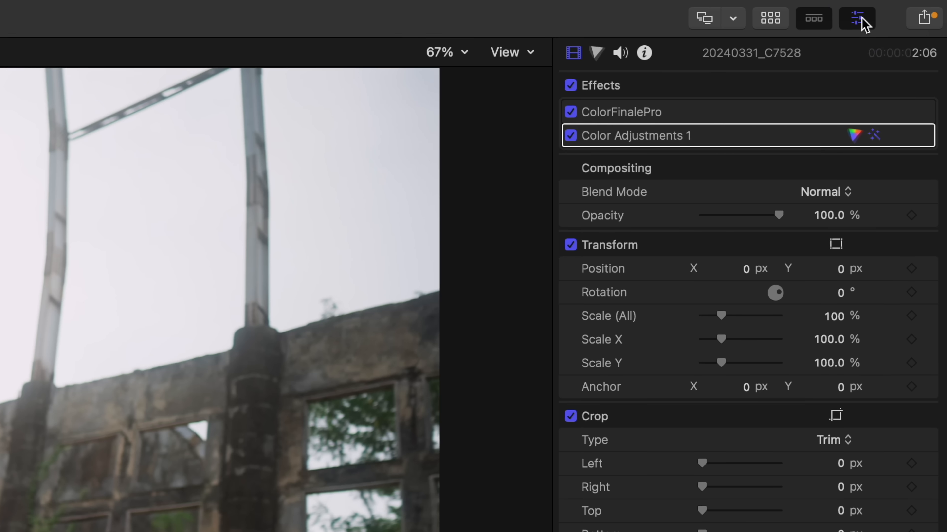
left_click(856, 137)
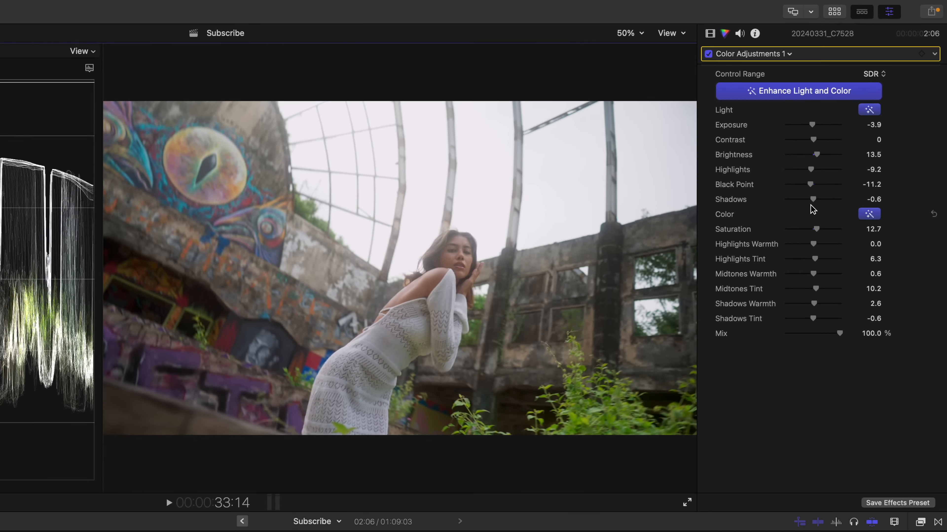
Step: Lower the Black Point to -33.0 in Color Adjustments 1 and adjust the Contrast
left_click_drag(732, 288, 723, 292)
left_click_drag(832, 151, 830, 151)
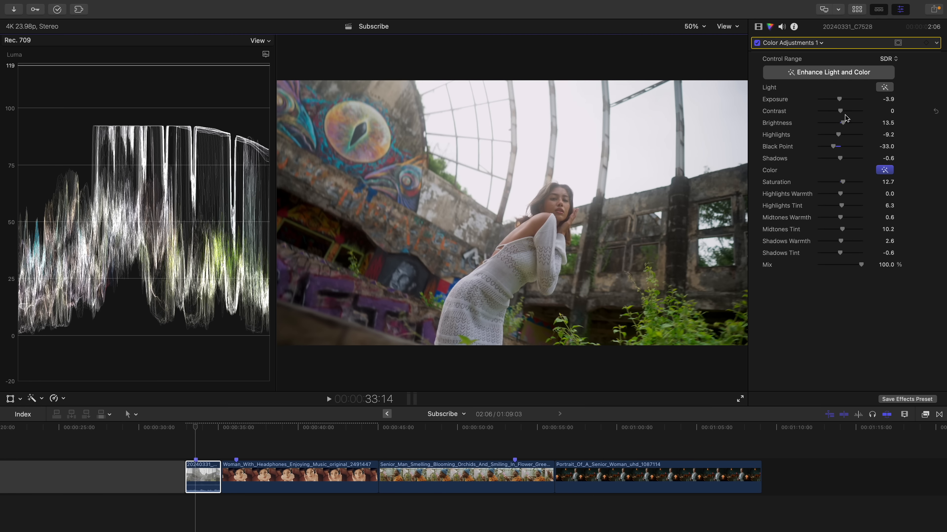
left_click_drag(838, 113, 846, 115)
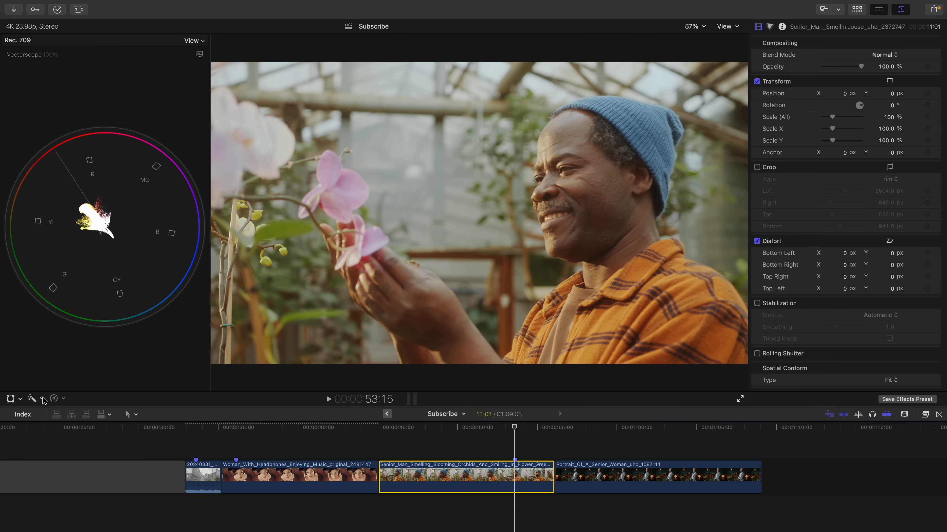
Step: Apply Enhance Light and Color to the senior man clip, compare it off and on, and toggle its Crop
left_click(40, 398)
left_click(60, 412)
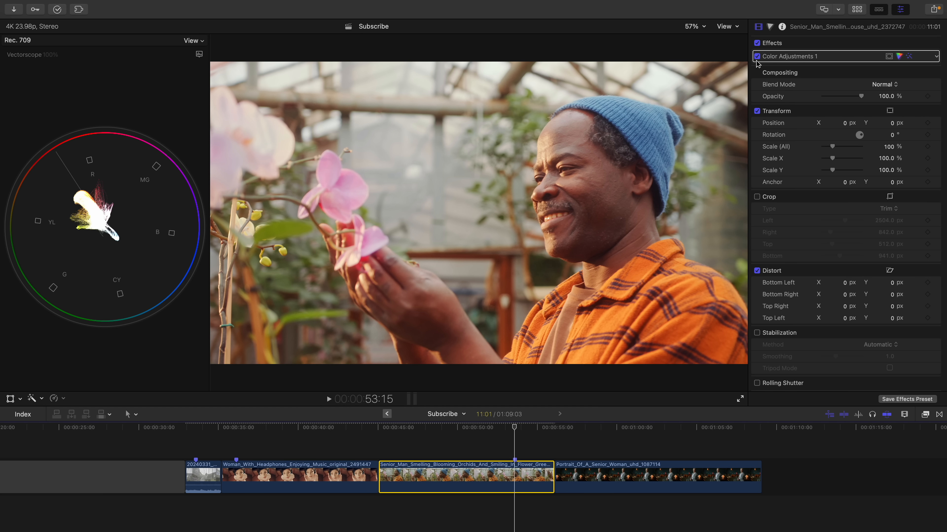
left_click(756, 56)
left_click(757, 56)
left_click(757, 197)
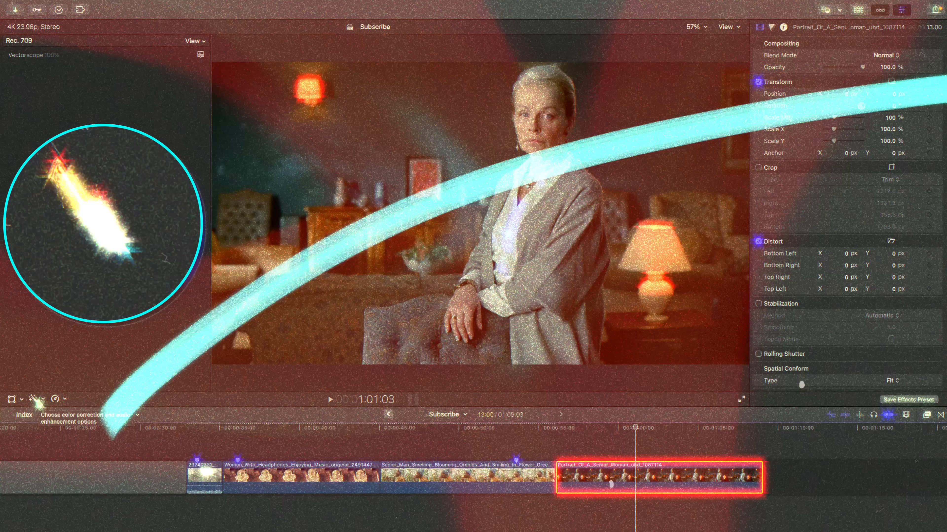
Step: Apply Enhance Light and Color to the senior woman portrait, enable its Crop on the face, and compare the effect off and on
left_click(36, 399)
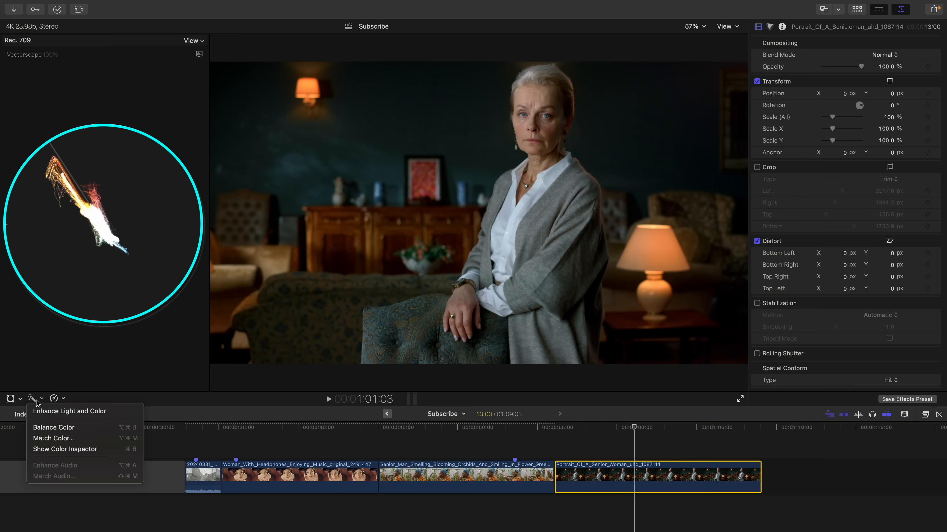
left_click(61, 413)
left_click(756, 197)
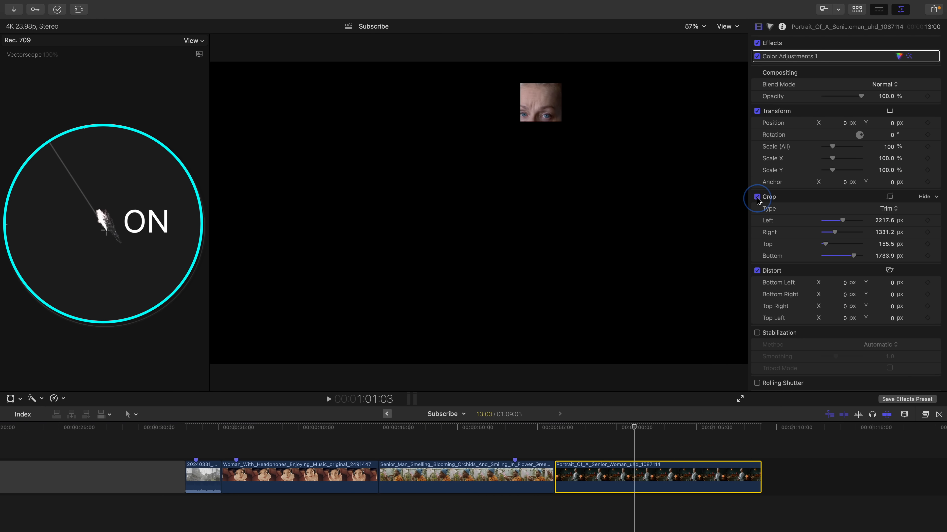
left_click(757, 56)
left_click(756, 56)
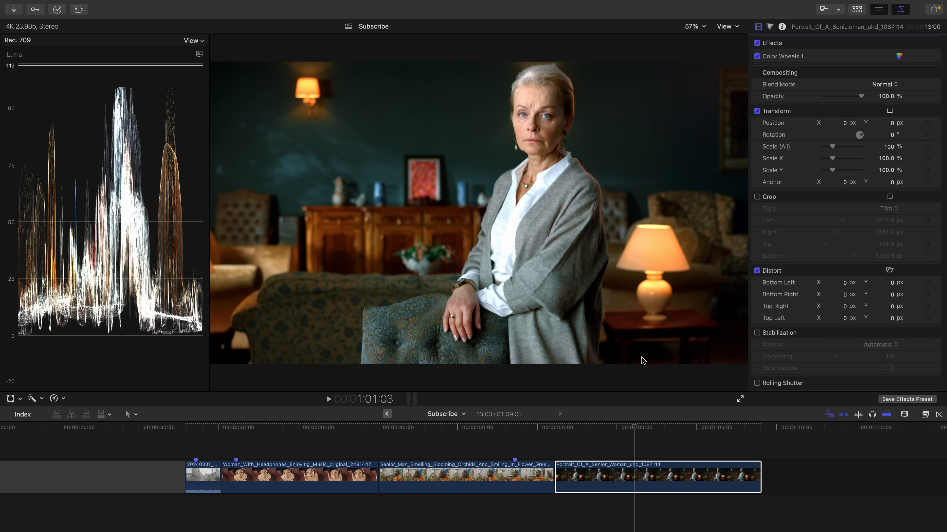
Step: Apply Enhance Light and Color to the senior woman portrait that already carries a Color Wheels 1 correction
left_click(42, 399)
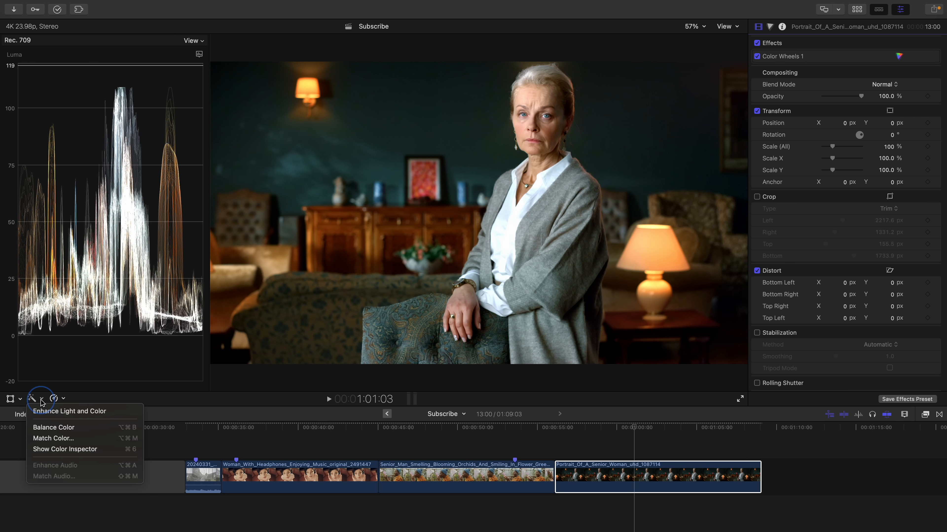
left_click(53, 411)
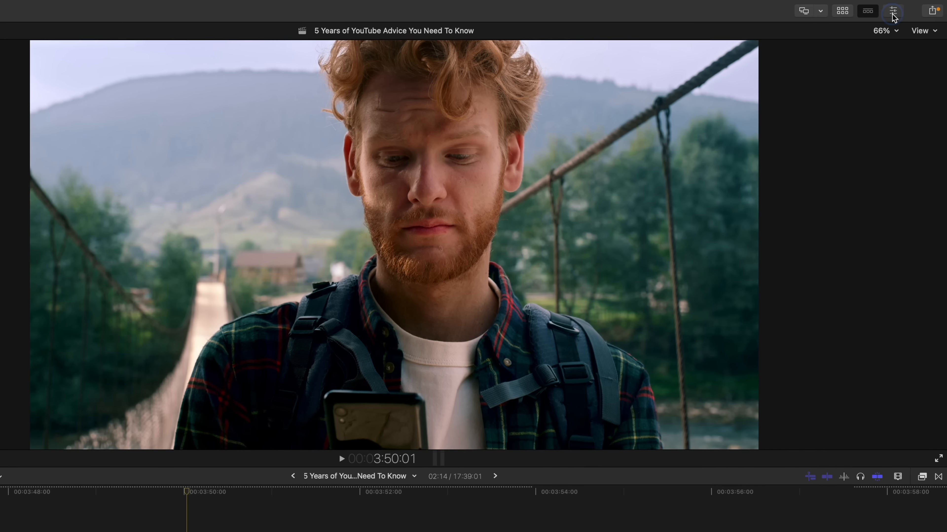
Step: Show the traveler clip's inspector and rename its color effects, using the name Look Adjustment
left_click(893, 13)
double_click(762, 65)
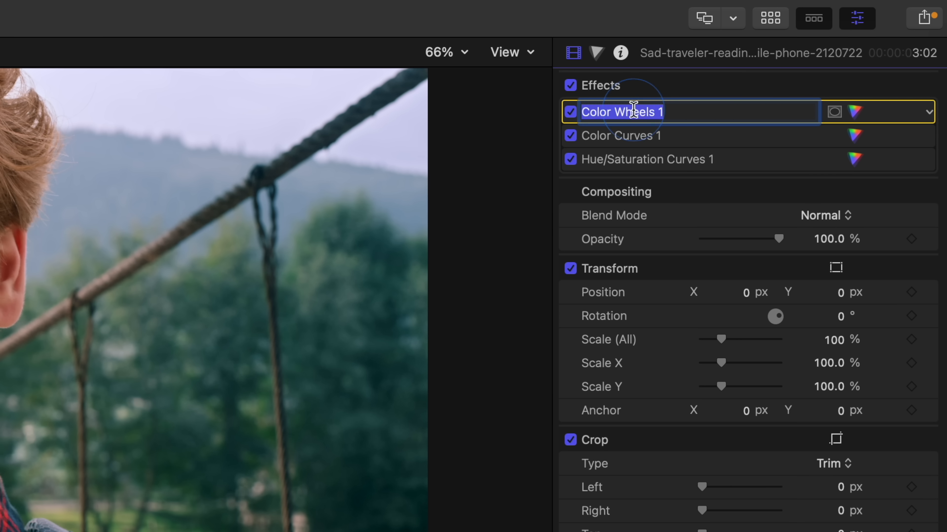
left_click(934, 139)
left_click(888, 192)
type("Look Adjustment")
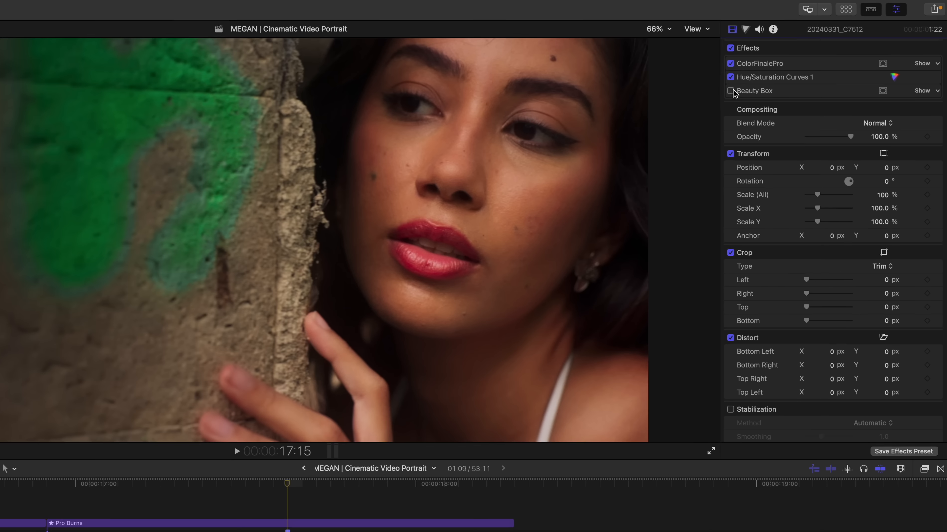
Step: Rename Hue/Saturation Curves 1 as Wall Color Change, Beauty Box as Skin Smoothing and ColorFinalePro as Full Color Grade
left_click(757, 80)
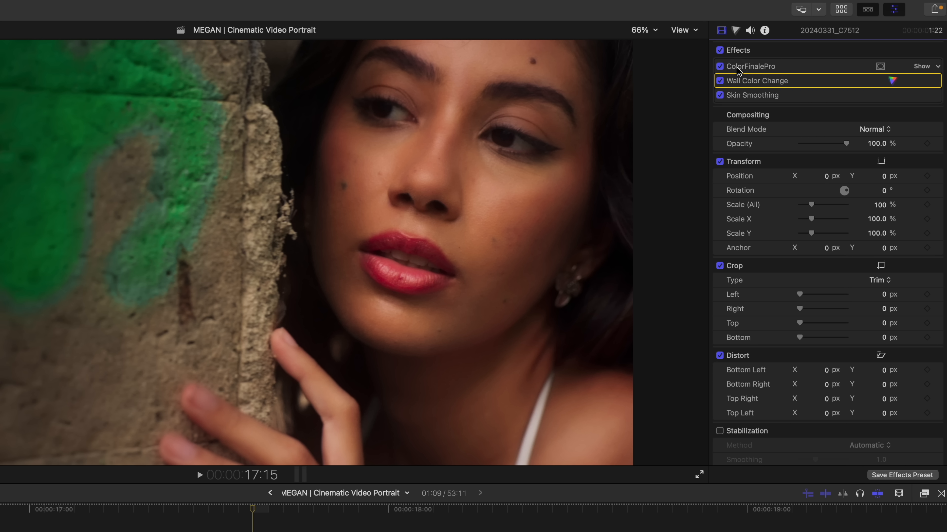
type("ll Color Grade")
key("Return")
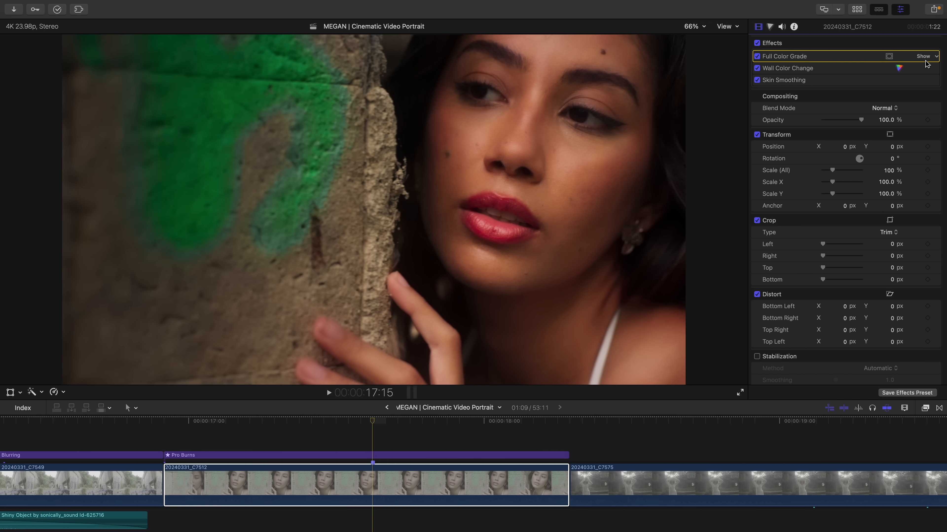
Step: Open the Full Color Grade effect's layers and go through Vignette and Blur, Secondary Contrast, Saturation, and the contrast and RB adjustment
left_click(924, 56)
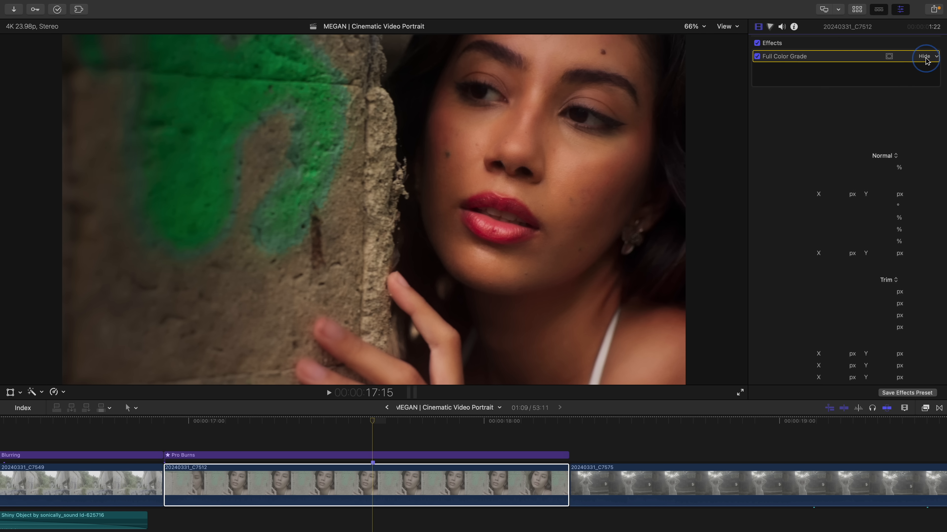
left_click(896, 282)
left_click(274, 188)
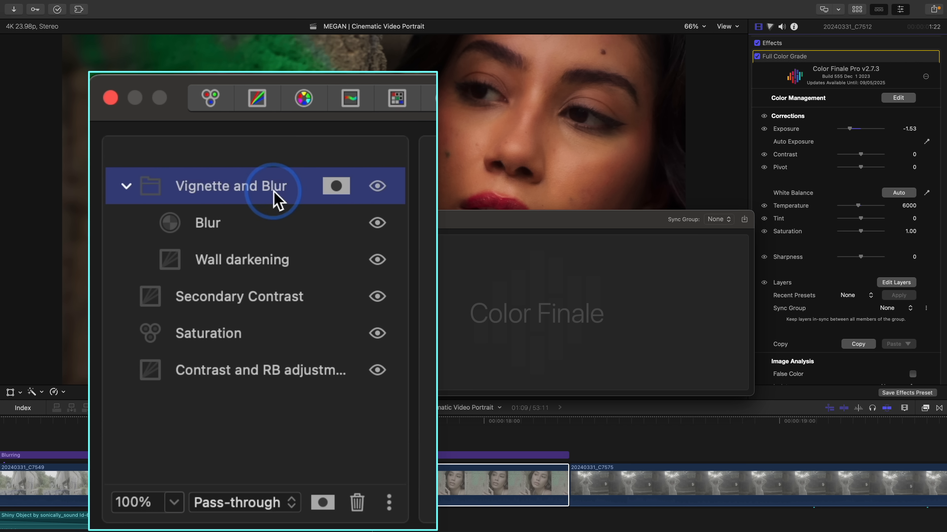
left_click(262, 302)
left_click(254, 334)
left_click(258, 377)
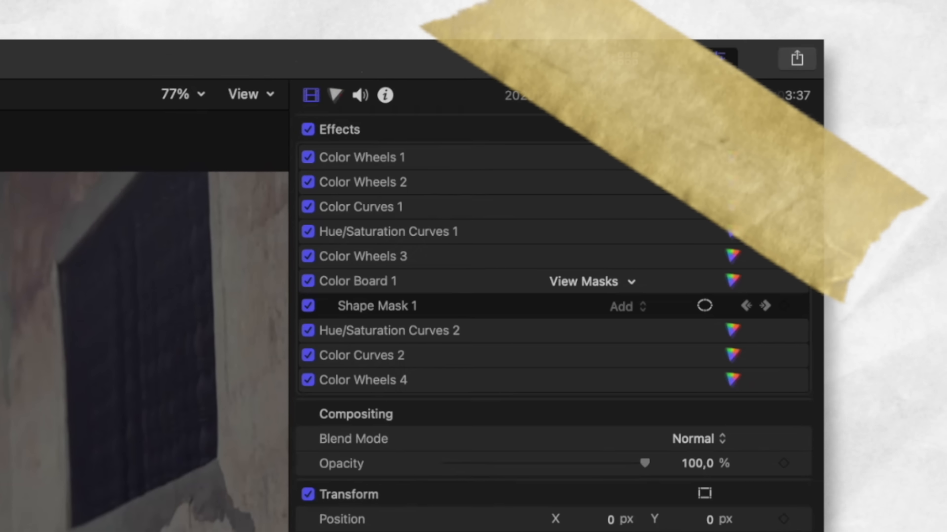
Step: Start drawing a Bezier Draw Mask over the face of the woman in the yellow dress
left_click(104, 314)
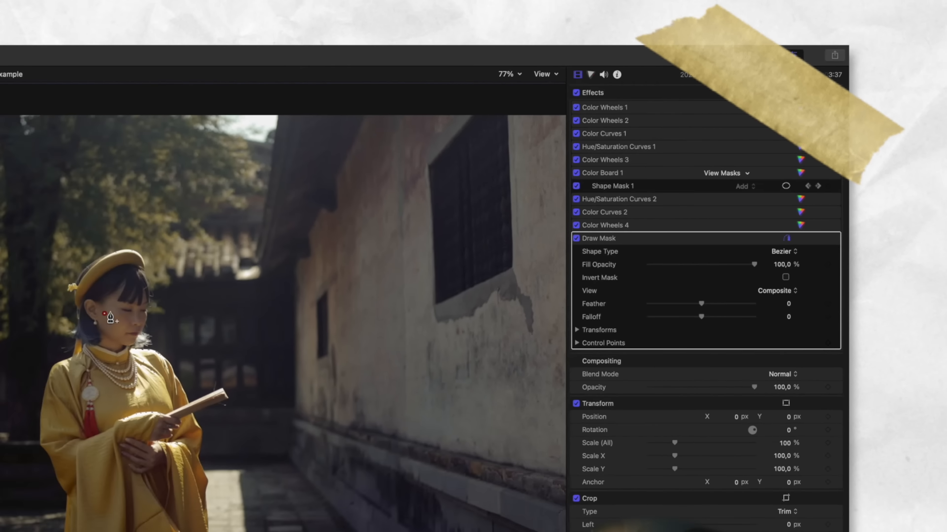
left_click(112, 311)
left_click(128, 316)
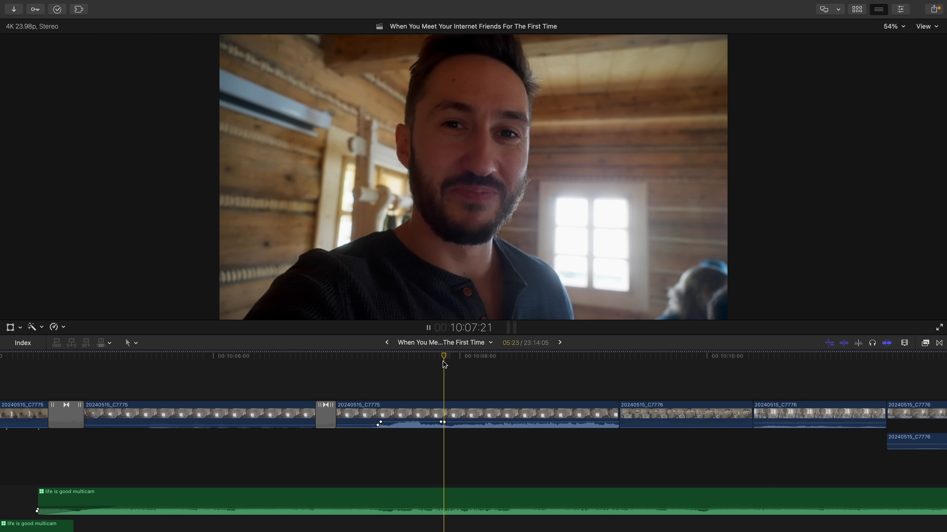
Step: Play back the edit from around 00:10:07 in the timeline
key("space")
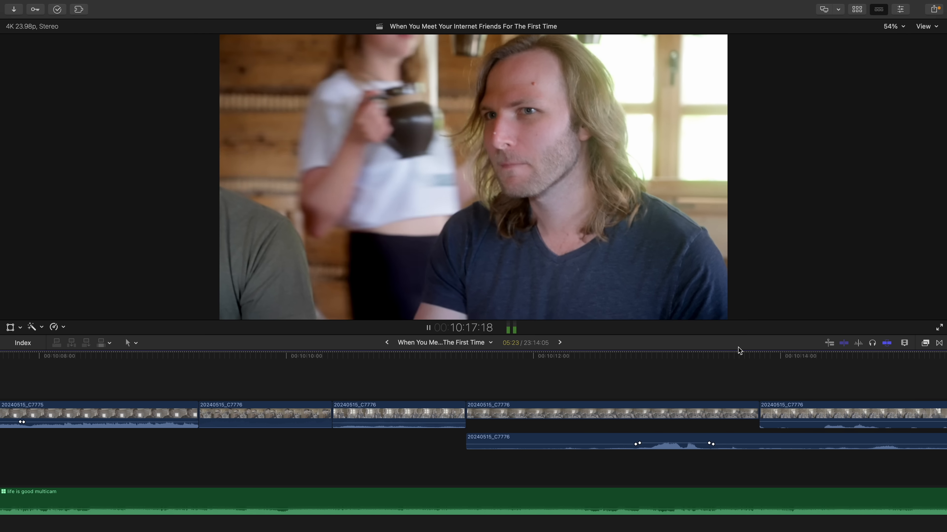
Step: Open the timeline index, filter it by Retiming, and step through the retimed clips to the one at 00:18:16:00
key("super+comma")
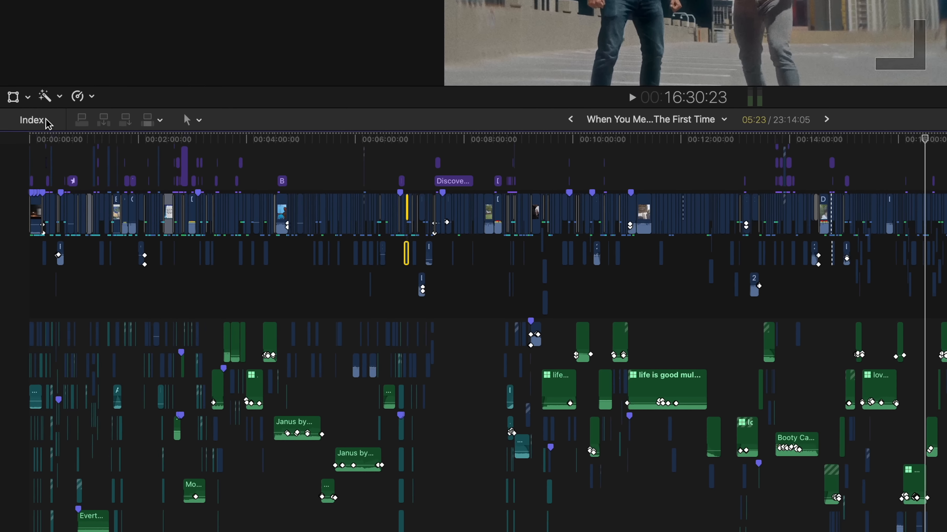
left_click(26, 210)
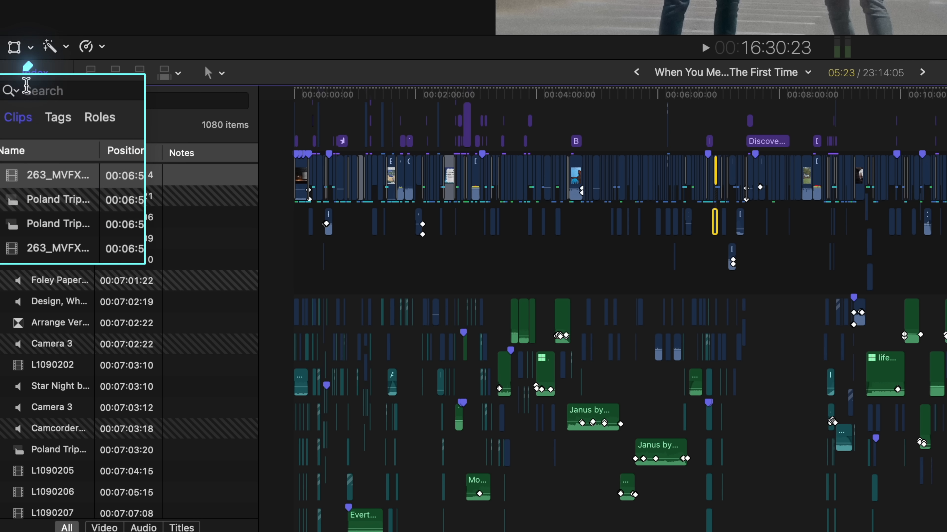
left_click(15, 101)
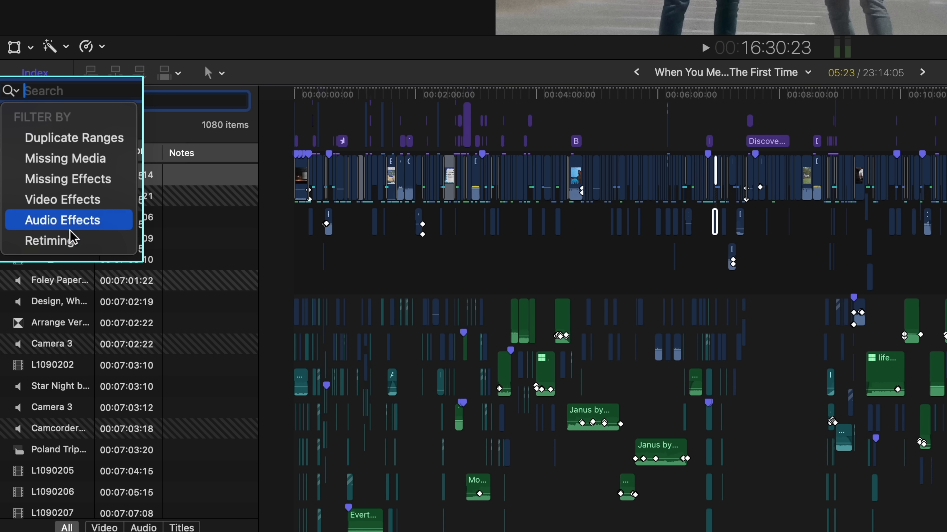
left_click(71, 241)
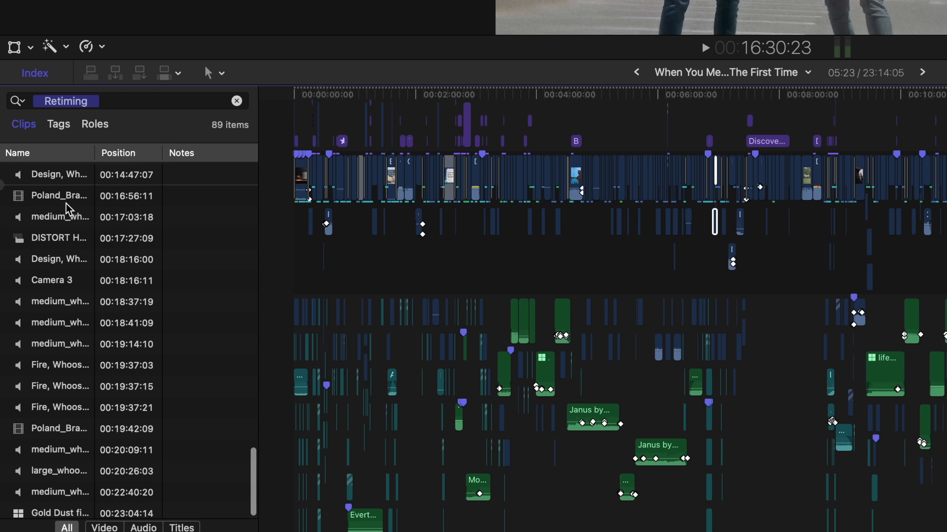
left_click(72, 202)
left_click(61, 255)
left_click(62, 269)
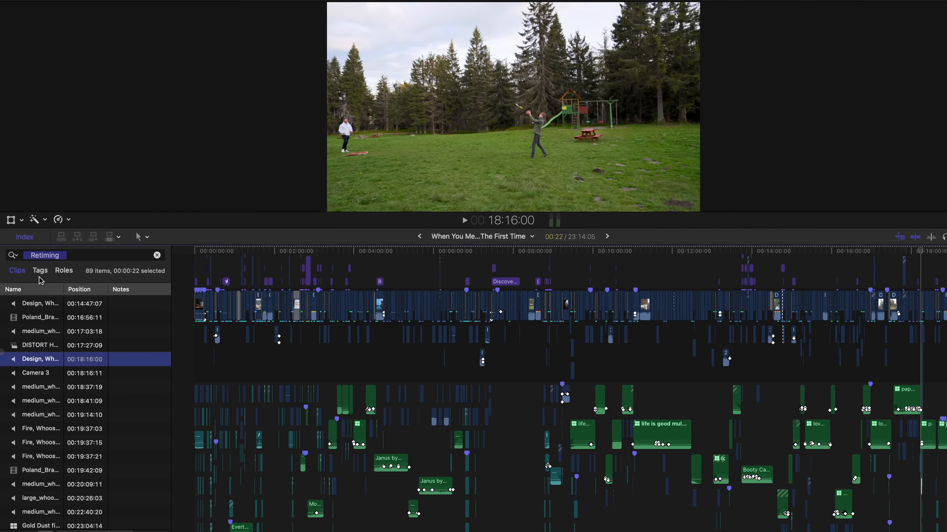
Step: Filter the timeline index by Audio Effects instead, go to the clips at 00:18:28:03 and 00:18:31:11, and clear the filter
left_click(14, 269)
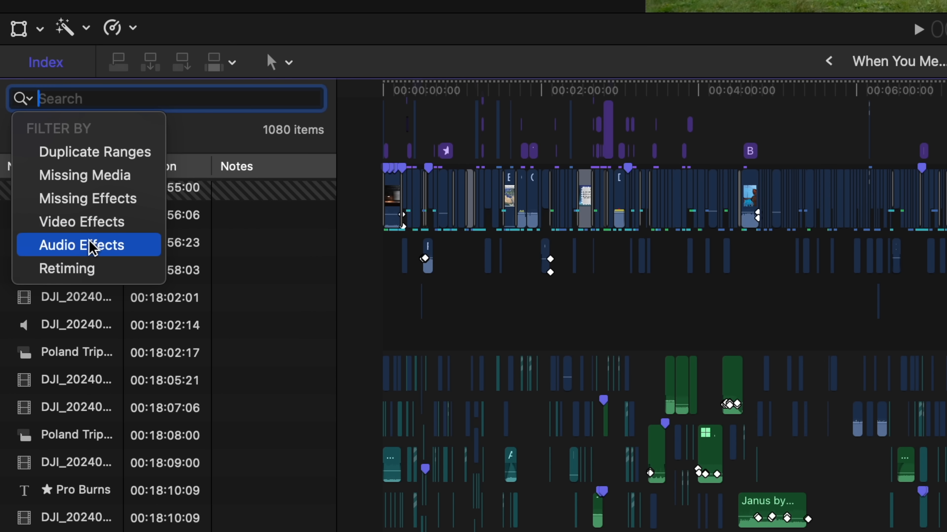
left_click(91, 245)
left_click(91, 251)
left_click(93, 276)
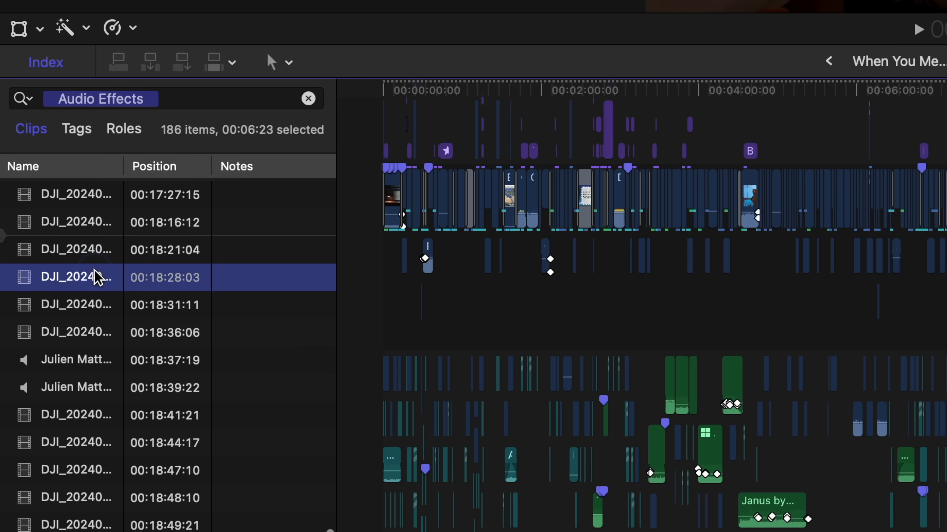
left_click(102, 306)
left_click(66, 93)
key("BackSpace")
left_click(30, 99)
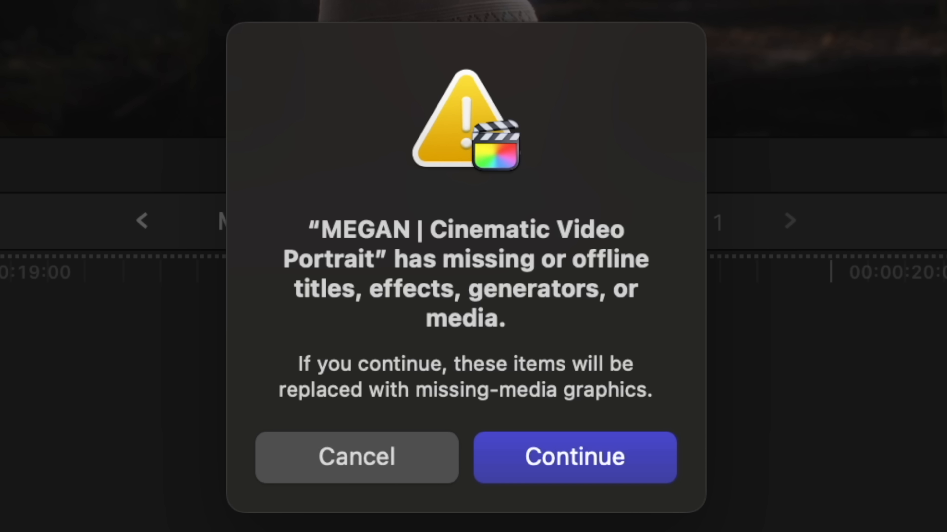
Step: Cancel the missing-media warning, filter the portrait project's index by Missing Media, and step through its clips, including CL Pulse 8
left_click(308, 466)
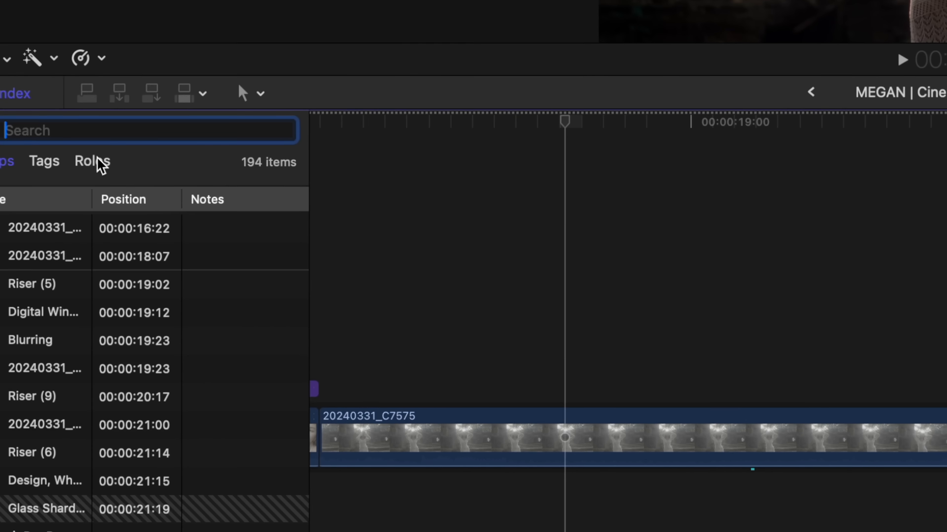
left_click(32, 129)
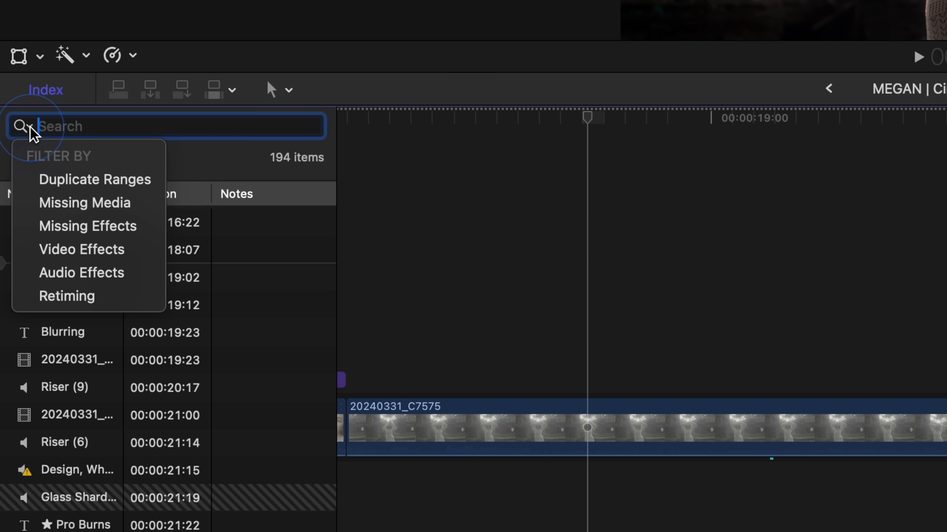
left_click(111, 203)
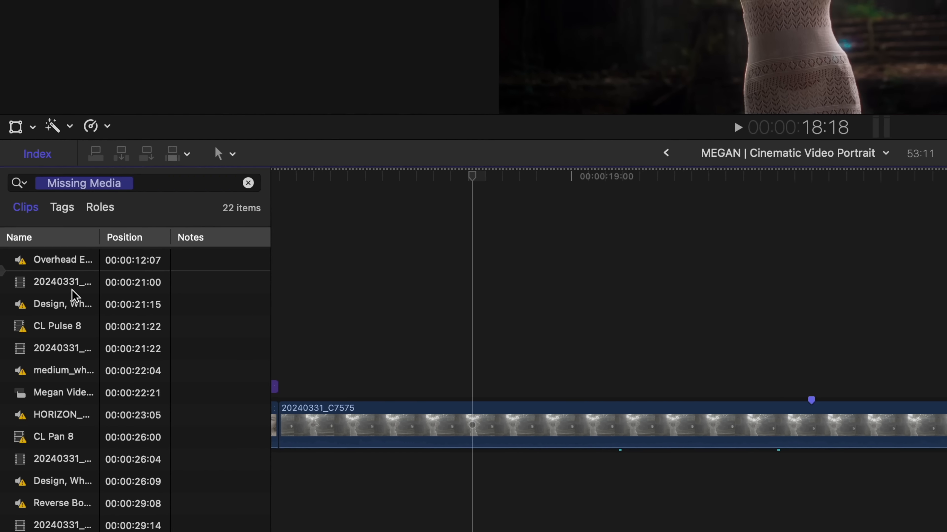
left_click(75, 277)
left_click(78, 304)
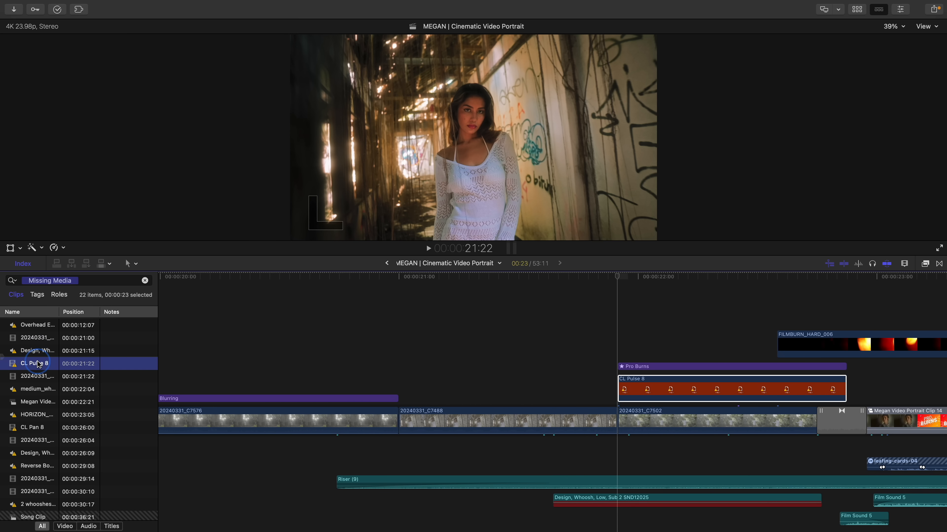
left_click(38, 380)
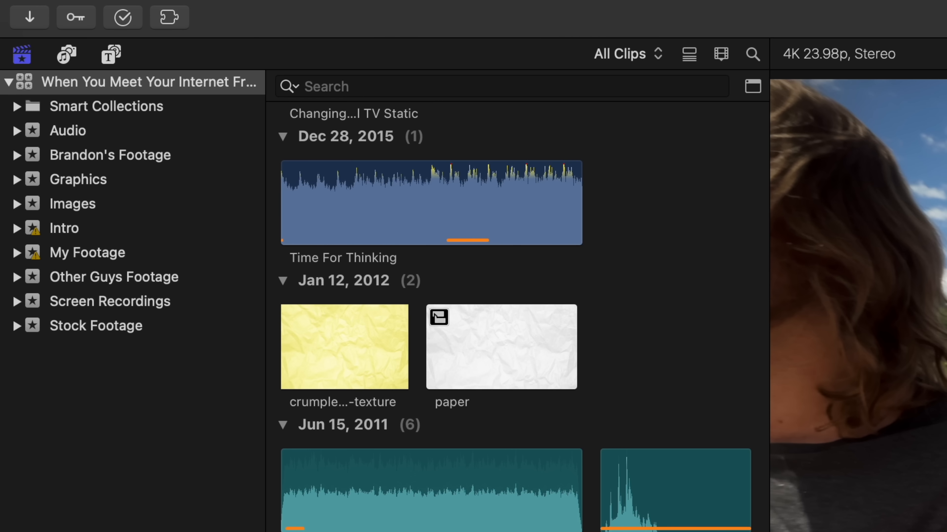
Step: Filter the library's clips to those whose text starts with "L" and browse the matching footage
left_click(750, 93)
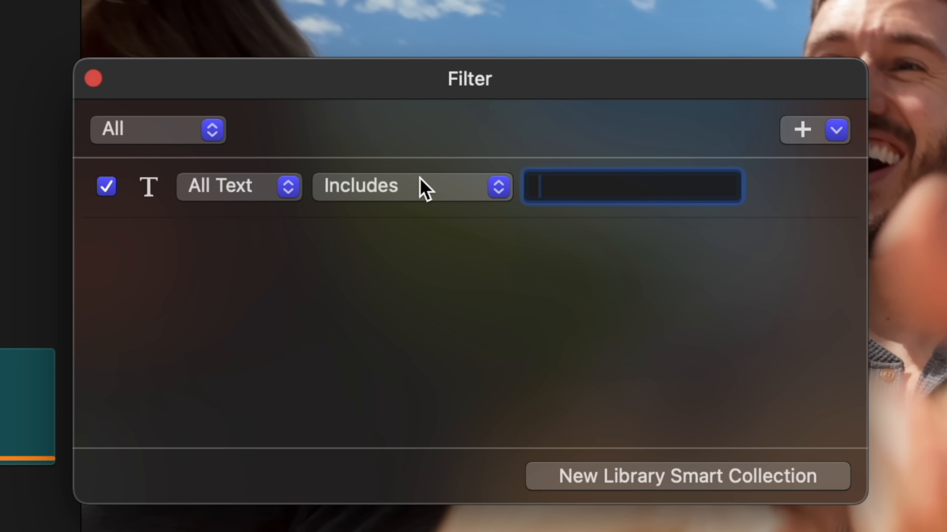
left_click(946, 334)
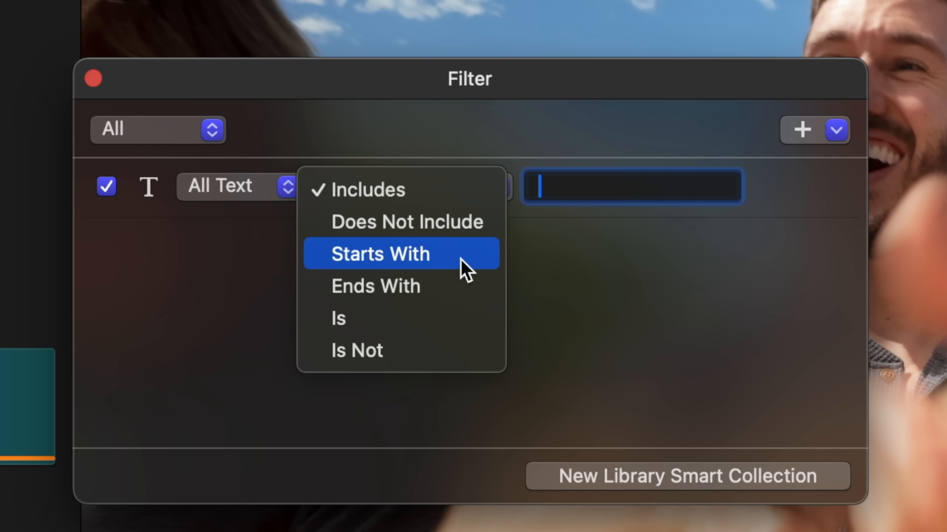
left_click(461, 260)
type("L")
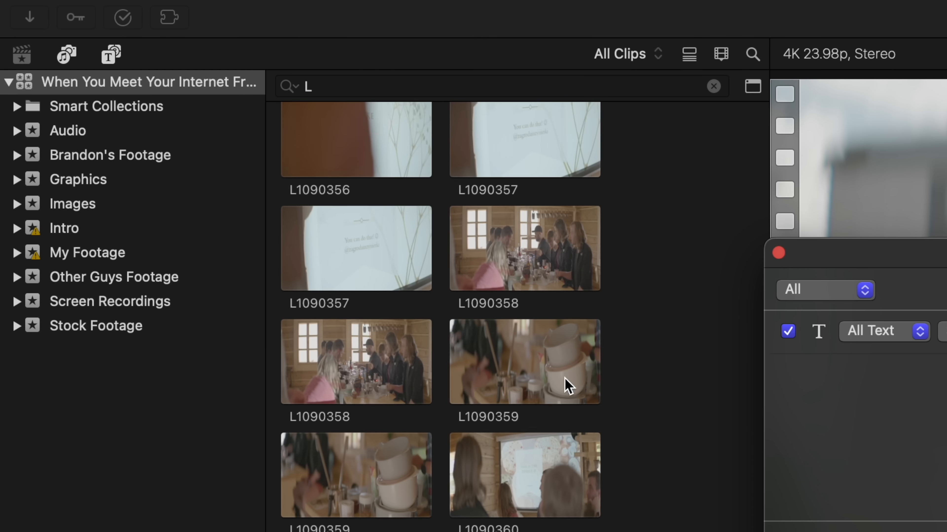
scroll(566, 386, "up", 20)
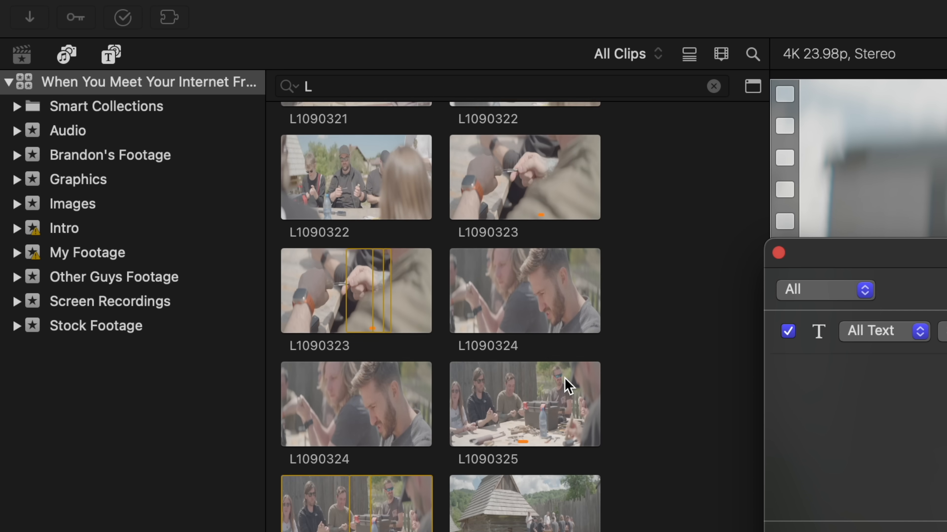
scroll(566, 386, "up", 15)
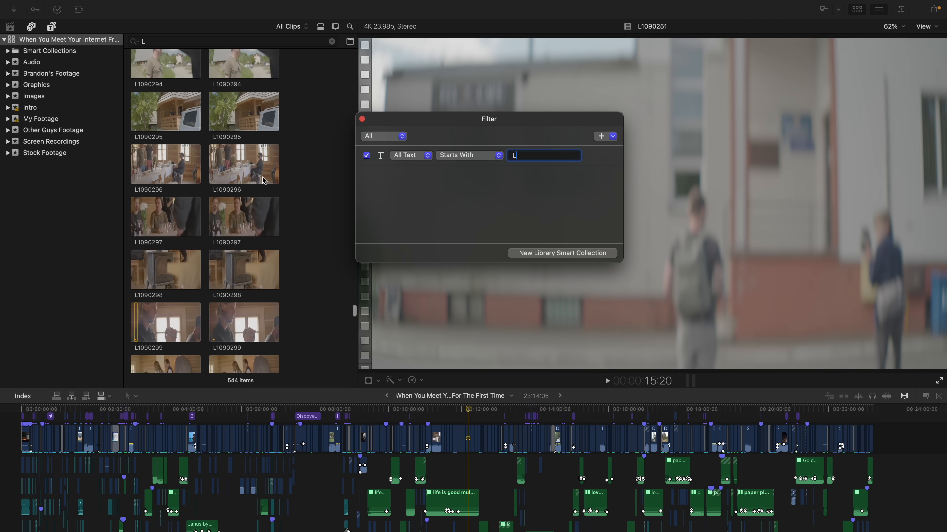
scroll(263, 181, "up", 8)
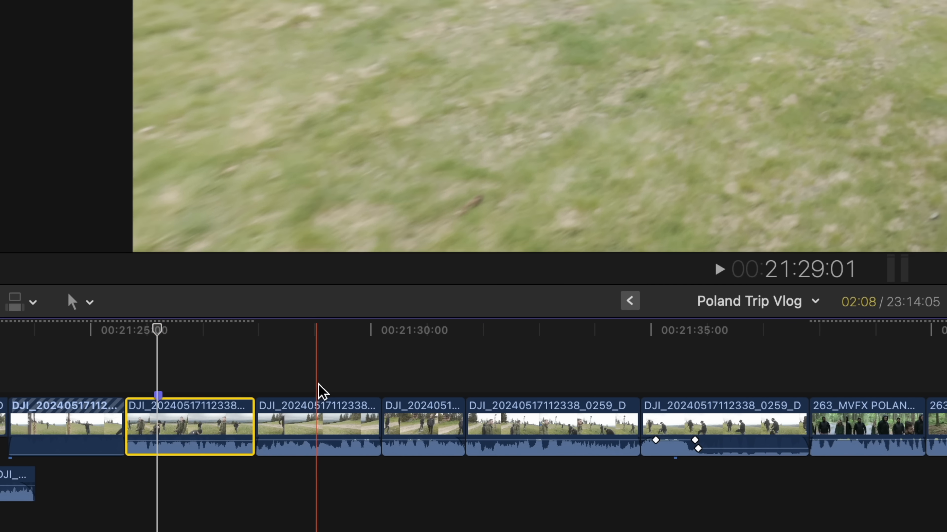
Step: Paste only the video effects onto the four DJI clips after the graded one, leaving out all audio attributes, and play the edit
left_click_drag(319, 374, 686, 425)
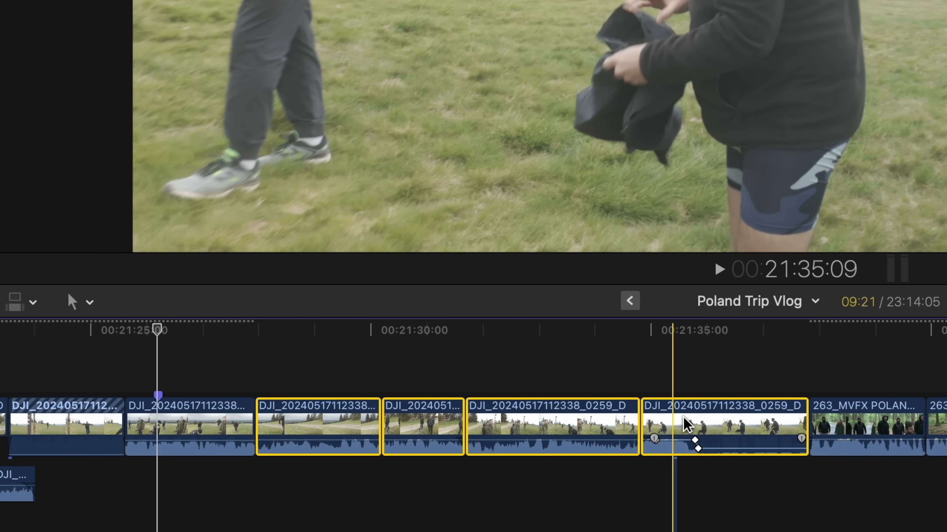
key("super+shift+v")
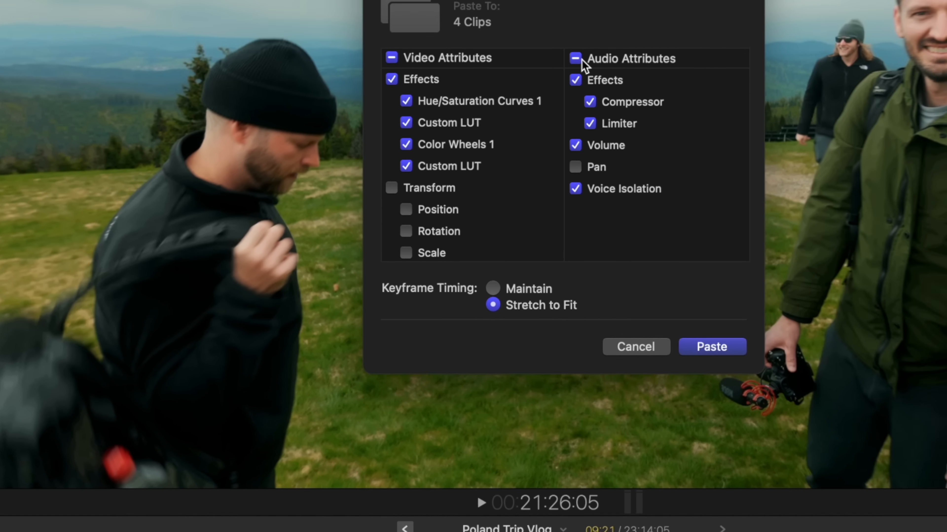
left_click(463, 195)
left_click(463, 196)
scroll(365, 325, "down", 5)
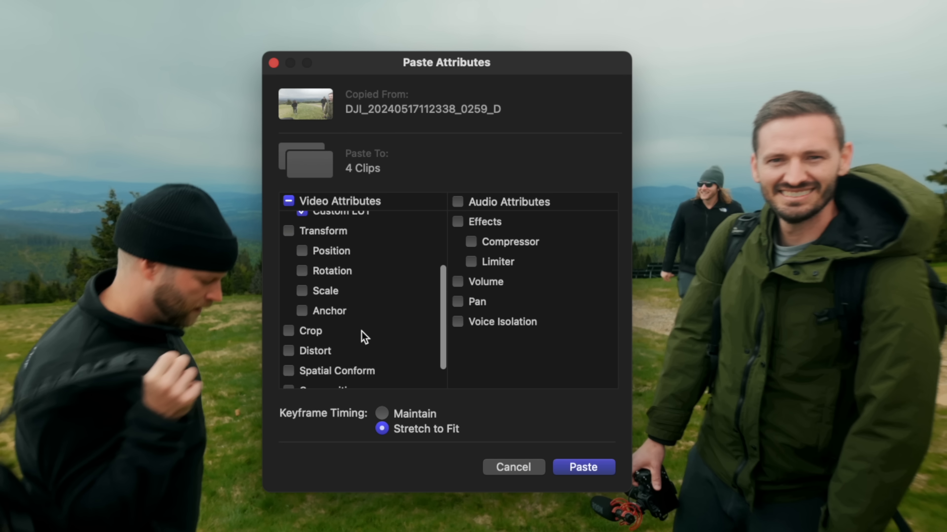
scroll(365, 325, "up", 5)
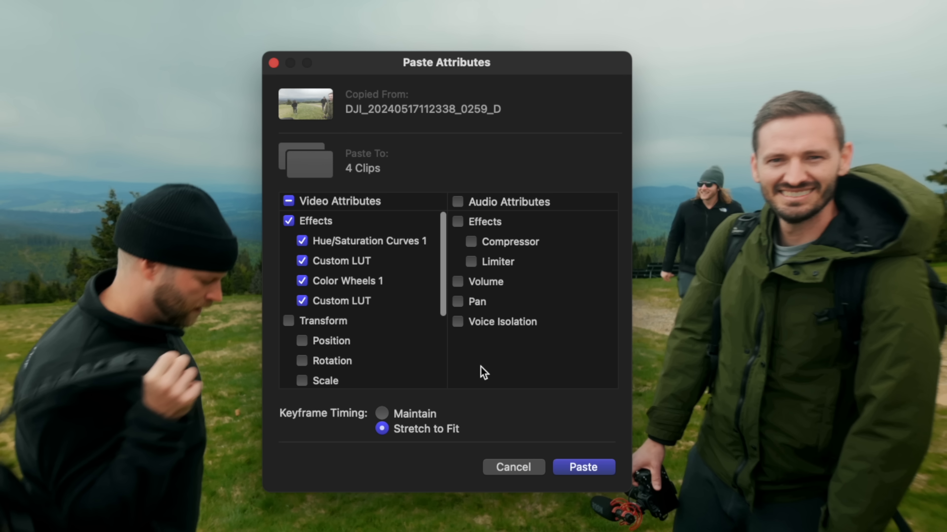
left_click(583, 467)
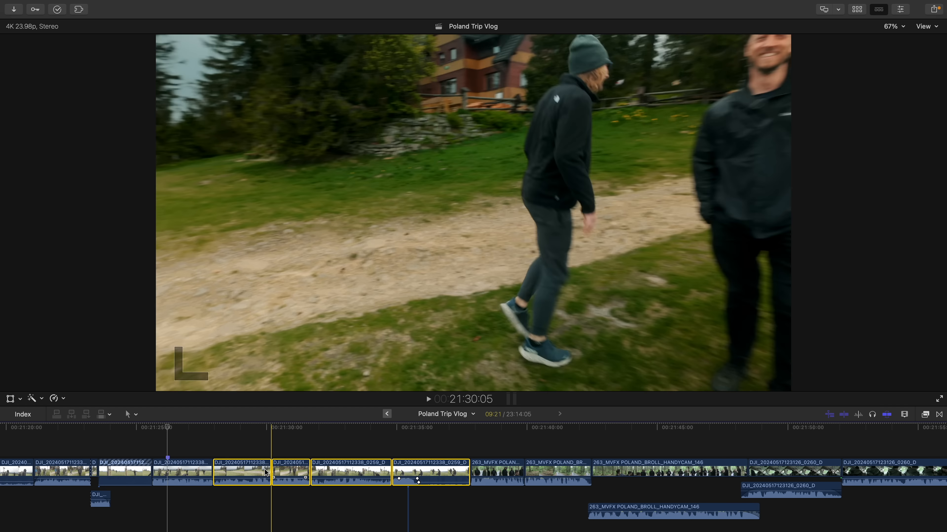
key("space")
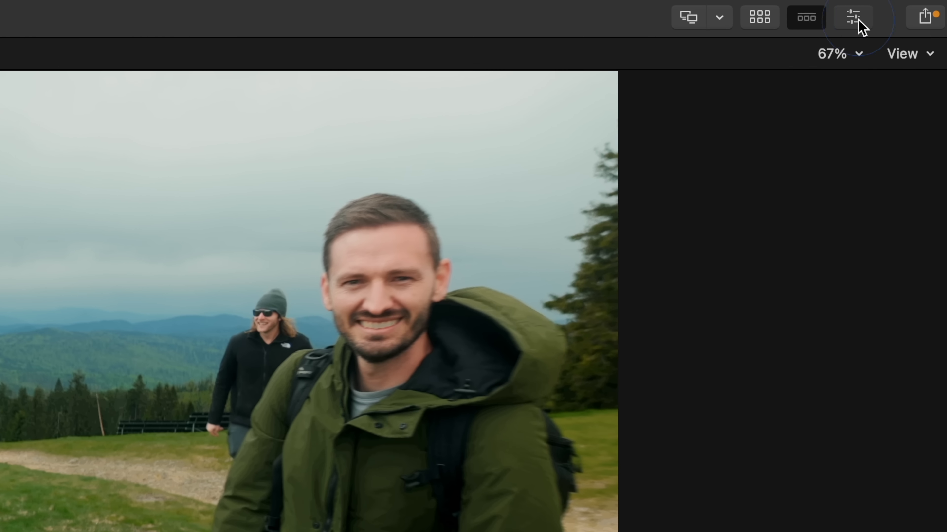
Step: Show the graded clip's effects, select Hue/Saturation Curves 1 through the second Custom LUT, and carry them over to the following timeline clips
left_click(859, 20)
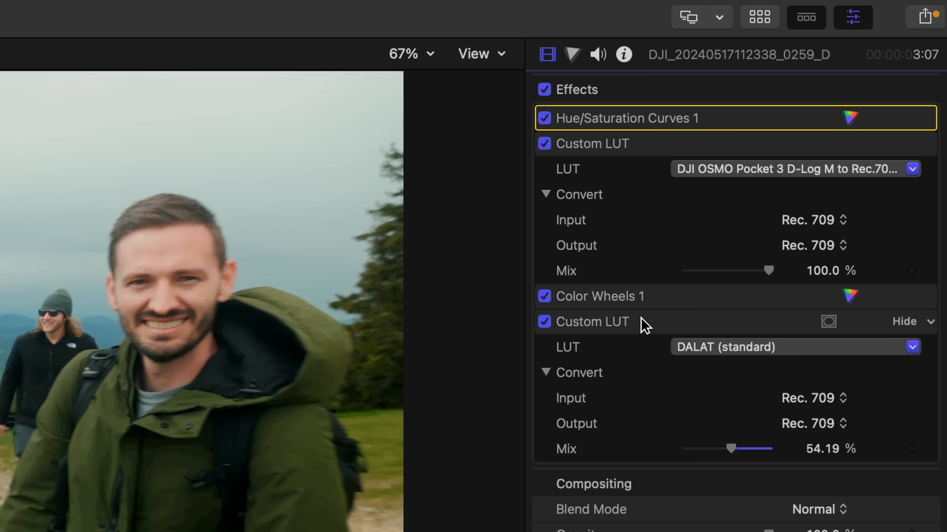
left_click(638, 319, "shift")
left_click_drag(636, 321, 249, 464)
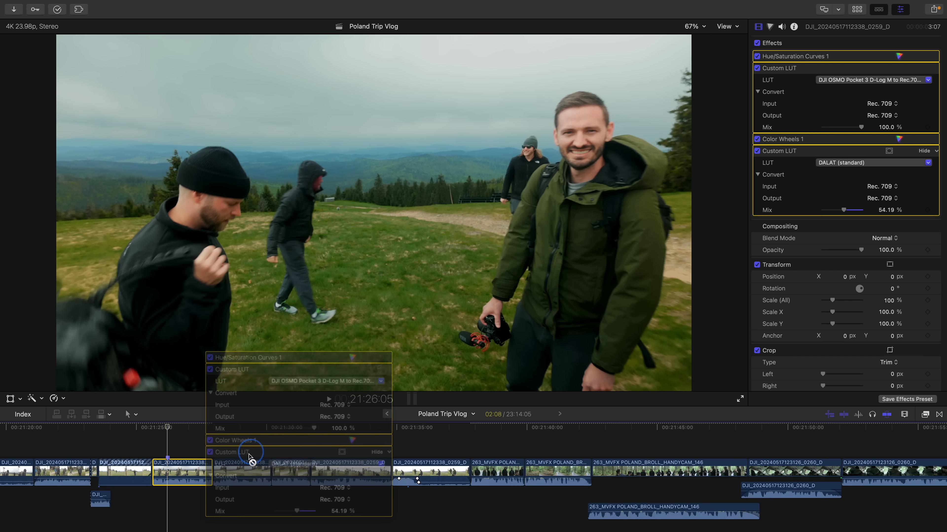
left_click_drag(793, 153, 438, 475)
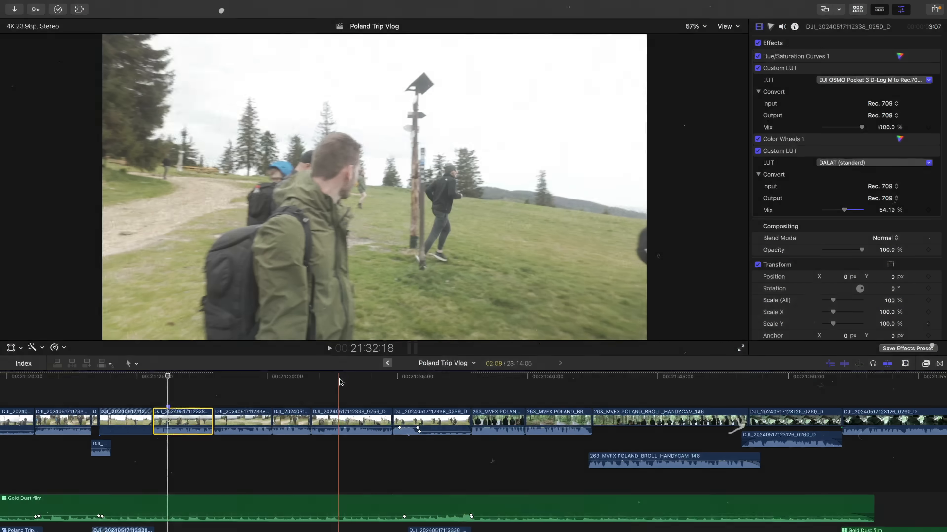
Step: Place the playhead at 00:21:32:18 and try to apply the graded clip's four selected effects to the frame in the viewer
left_click(339, 377)
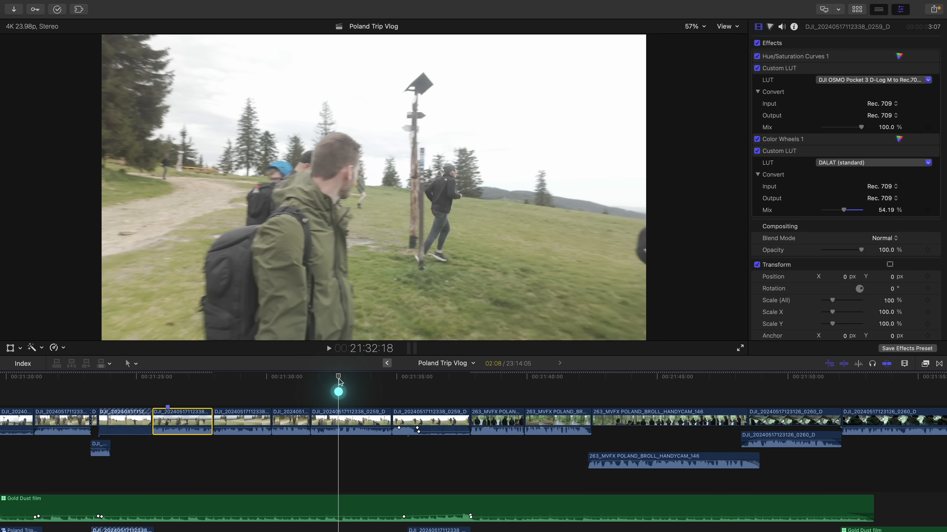
left_click(787, 155)
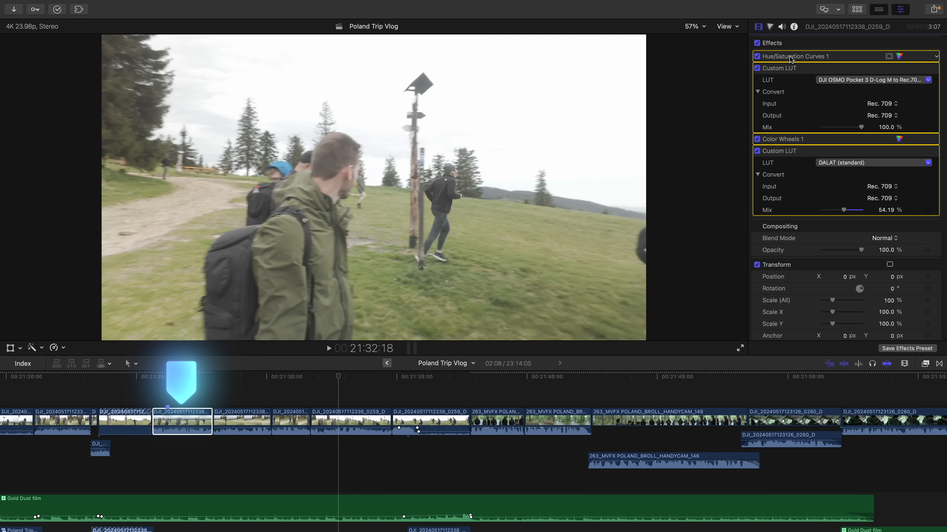
left_click(794, 57)
left_click_drag(793, 55, 455, 155)
Step: Select the Gold Dust film clip and delete the hue curves, color wheels and two Custom LUT effects from it
left_click(344, 504)
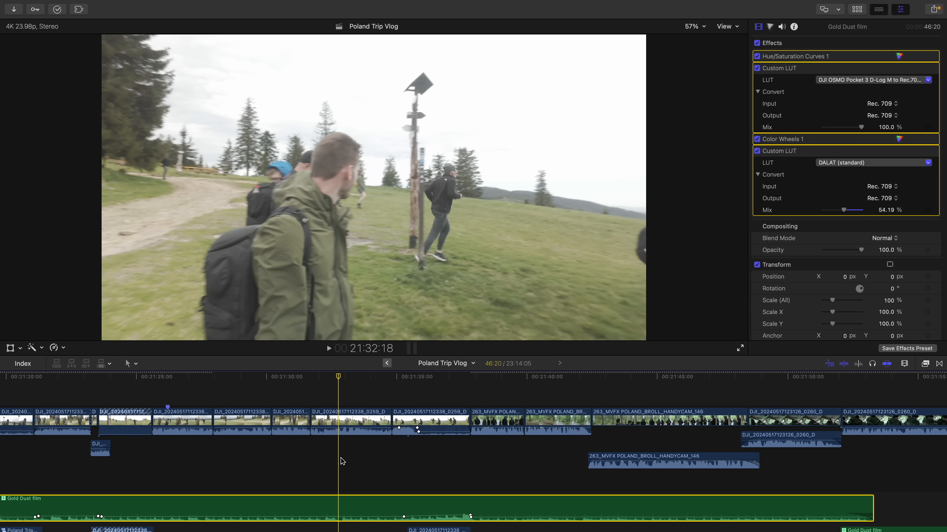
left_click(347, 424)
left_click(339, 506)
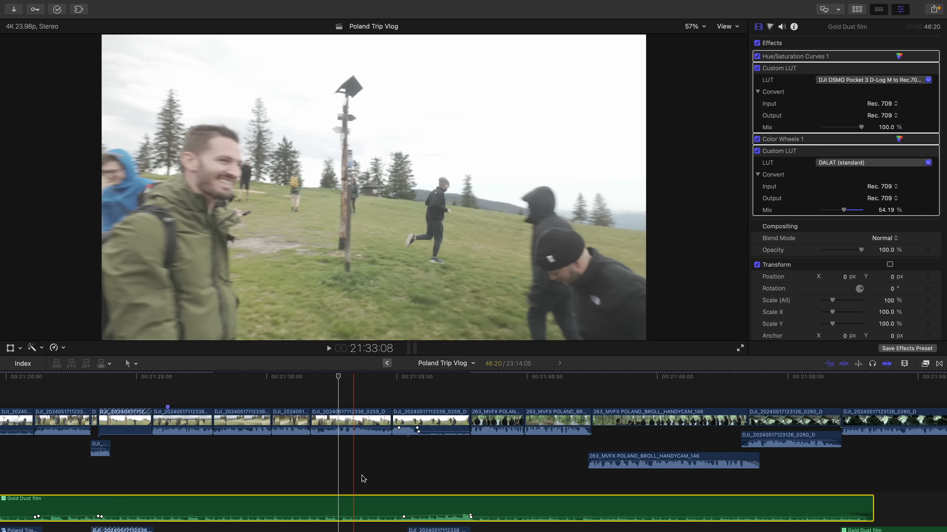
left_click(798, 140)
scroll(797, 142, "down", 5)
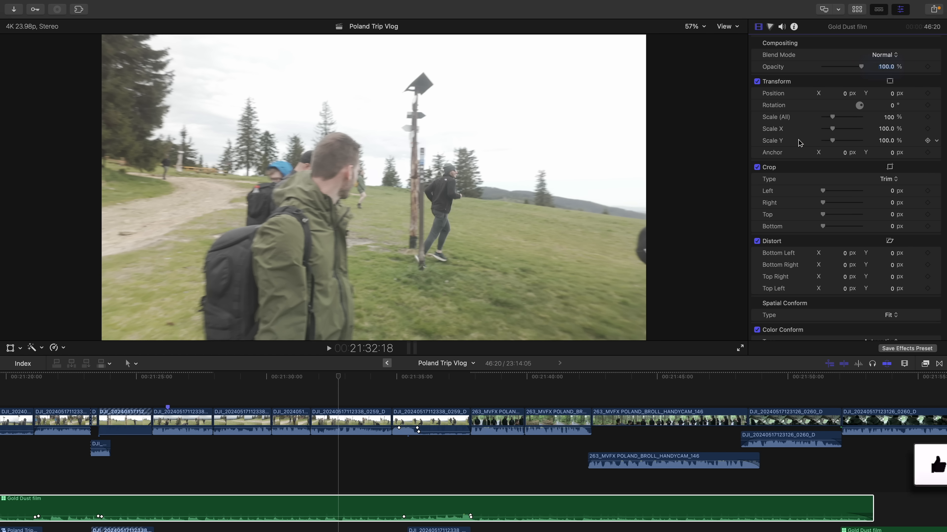